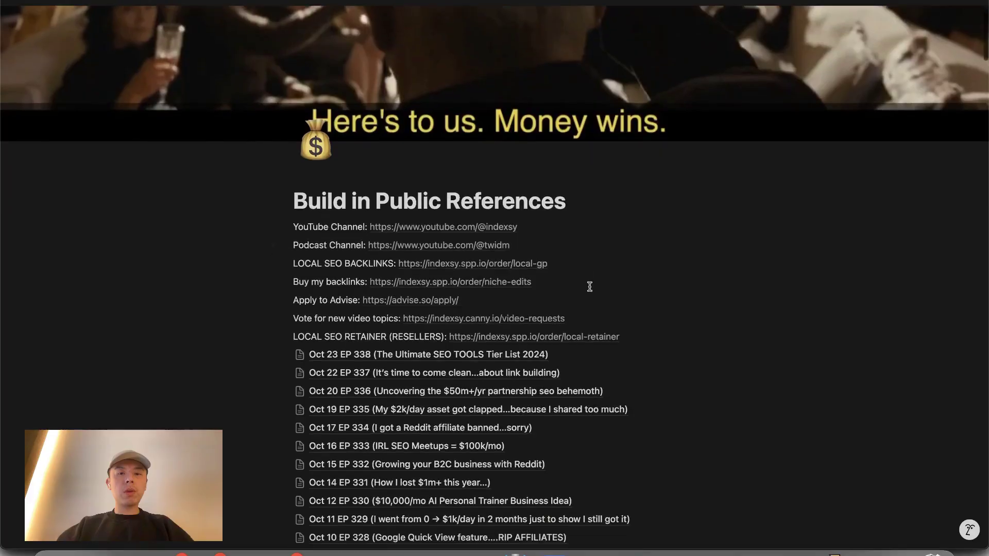
Step: Open the Oct 23 EP 338 episode page in Notion, then switch to the TierMaker tier list
scroll(590, 287, "down", 3)
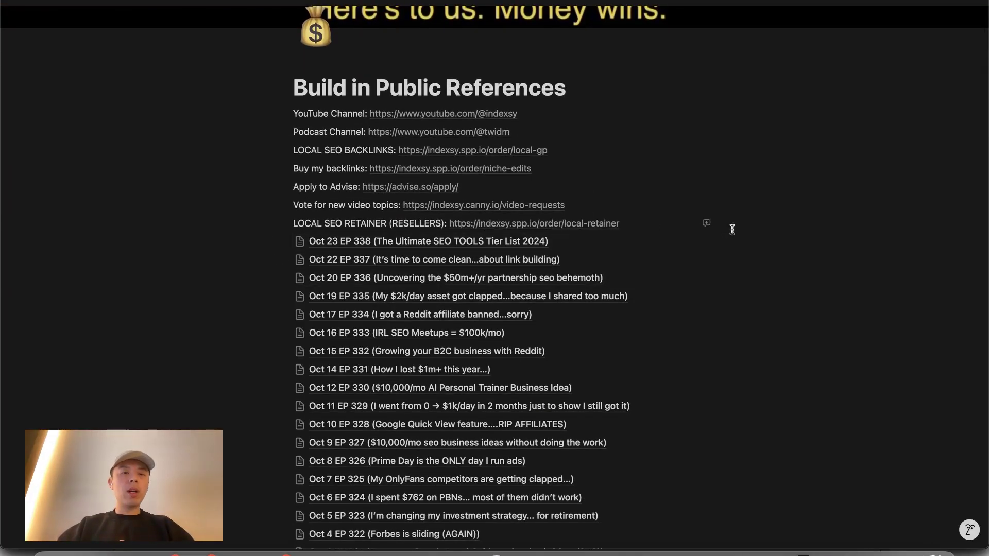
mouse_move(552, 246)
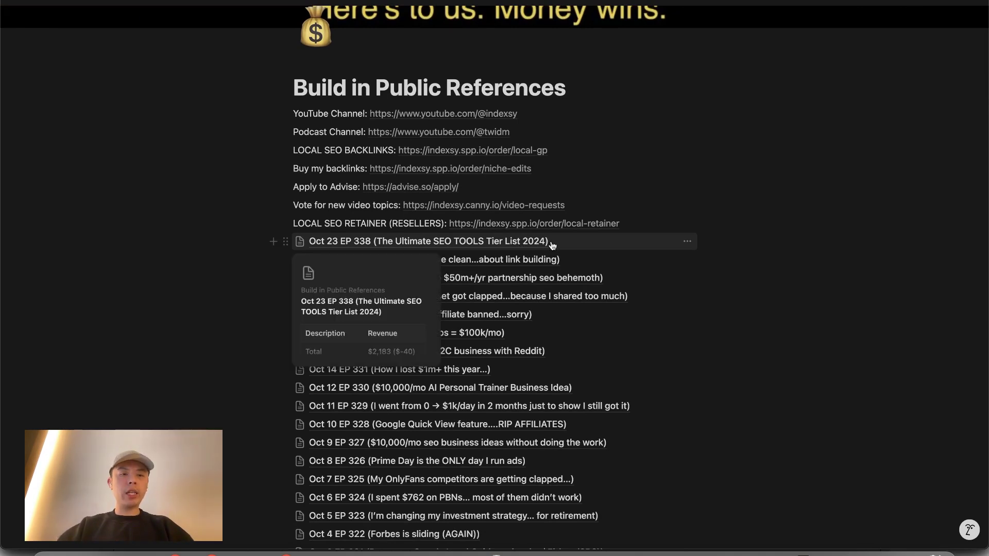
left_click(544, 245)
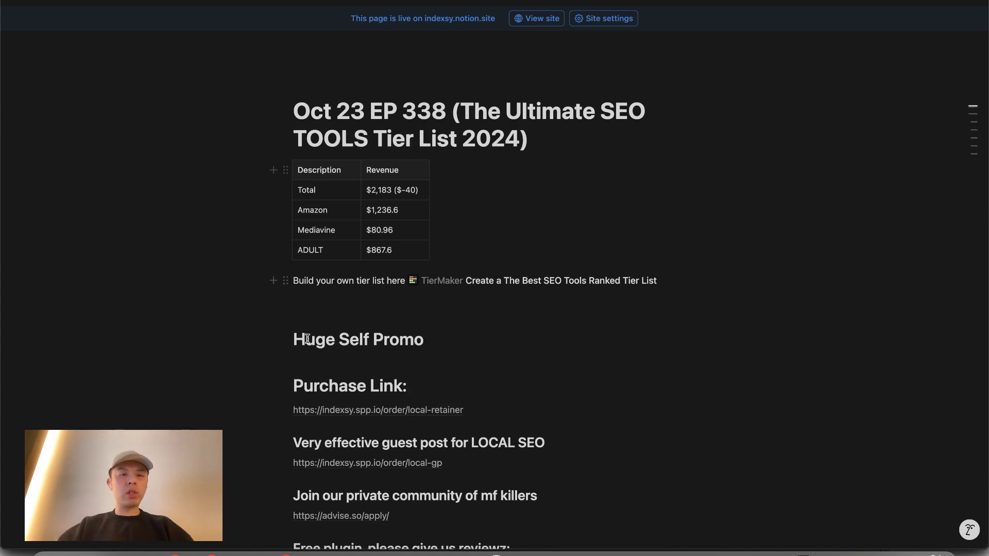
key("super+Tab")
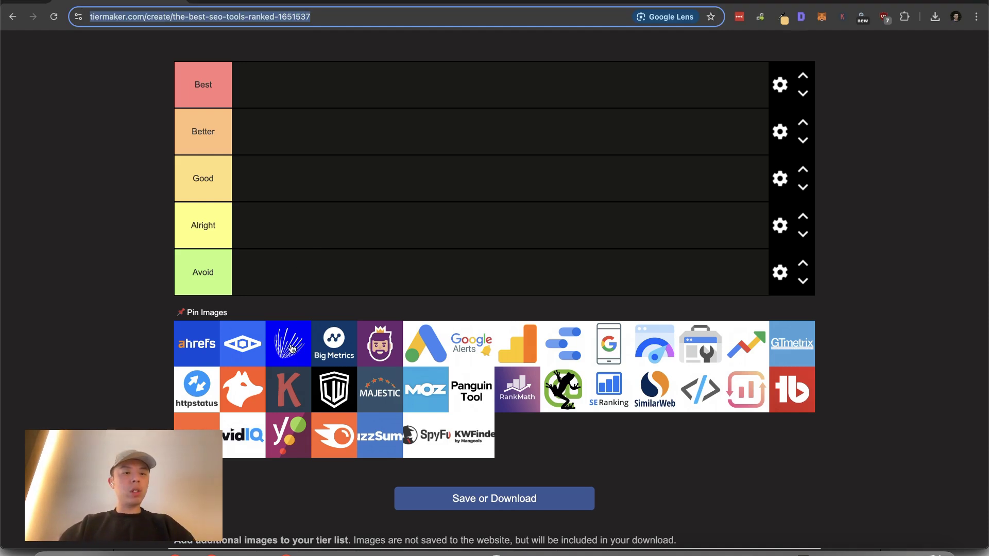
Step: Place the ahrefs logo in the Best tier
right_click(206, 354)
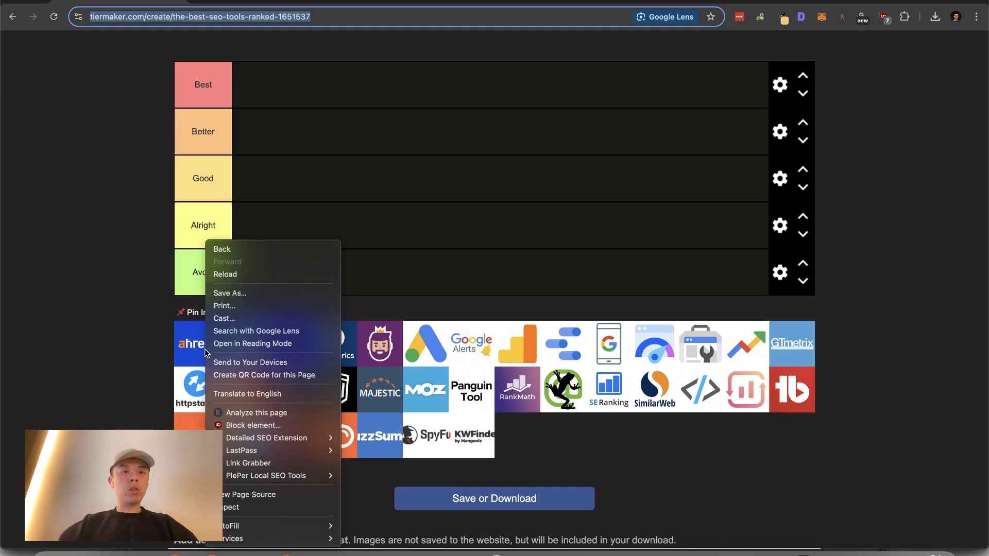
left_click(312, 157)
left_click_drag(197, 342, 259, 72)
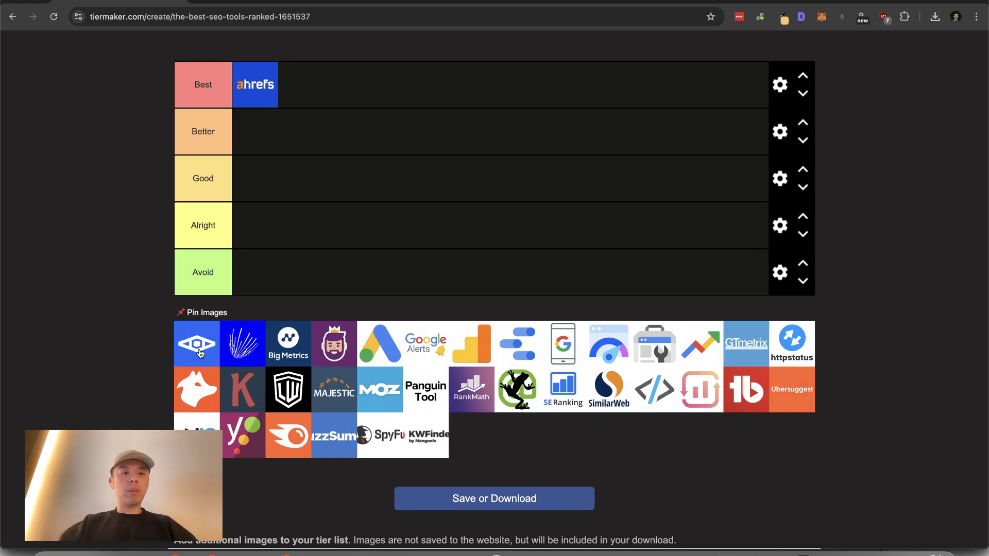
Step: Put the eye logo and the blue line-burst logo in the Avoid tier
left_click_drag(200, 352, 258, 279)
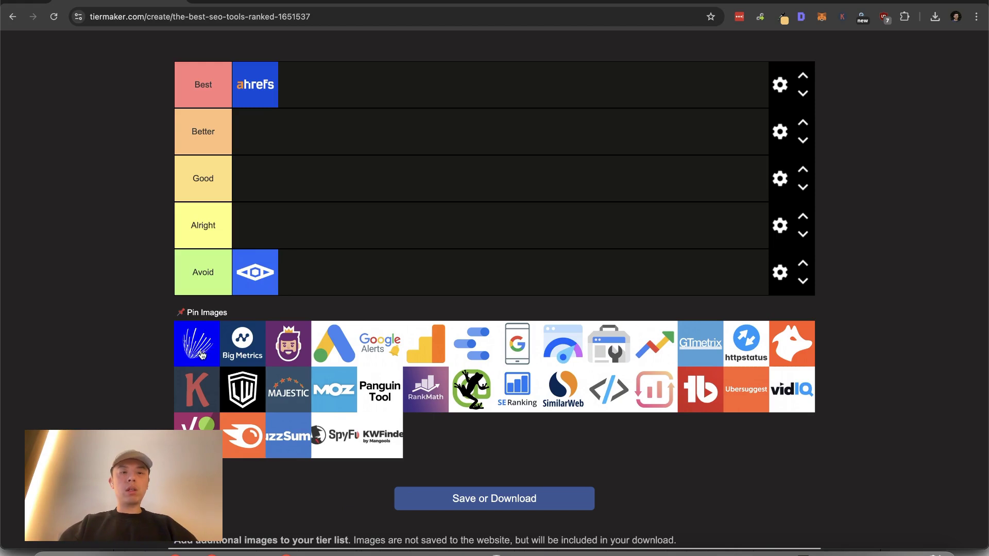
right_click(251, 278)
left_click(297, 248)
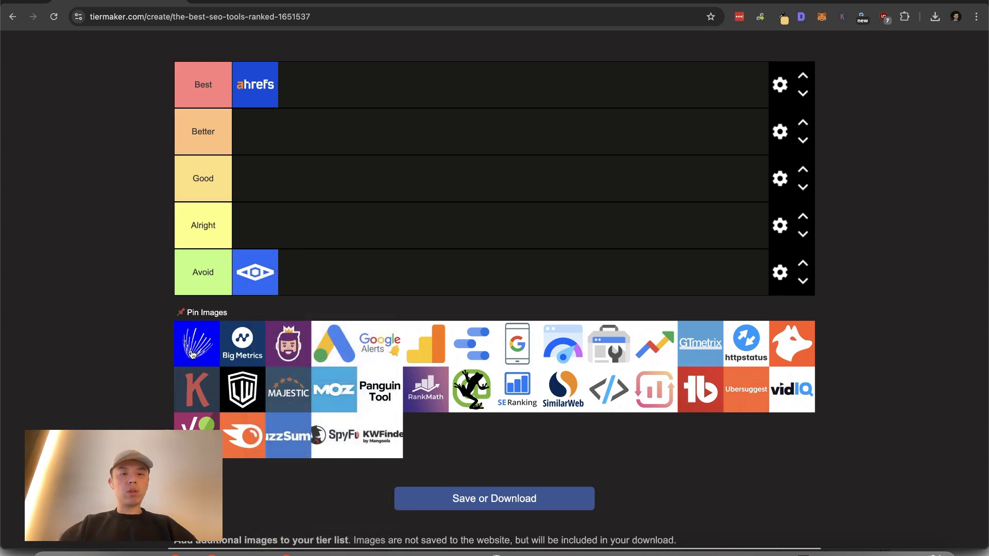
left_click_drag(192, 353, 303, 273)
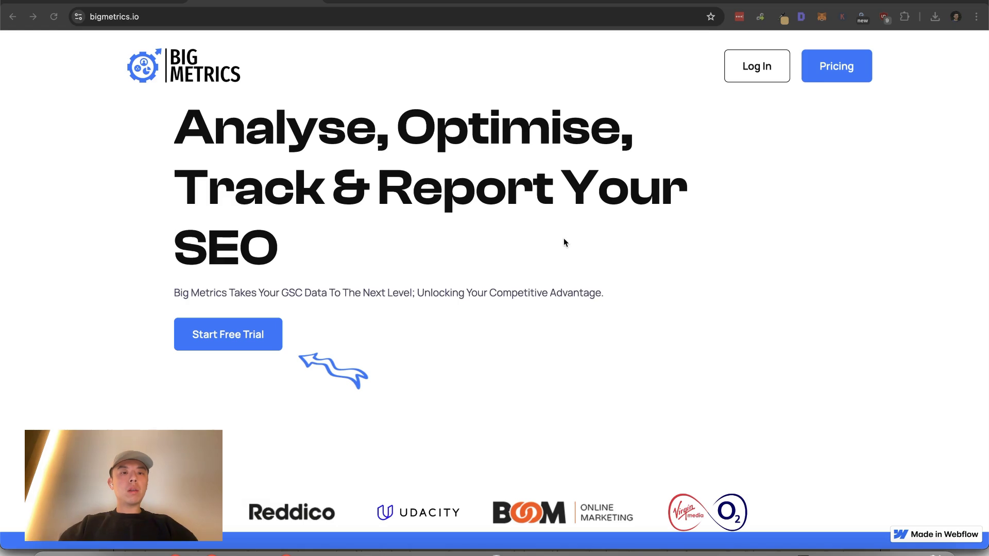
scroll(564, 242, "down", 10)
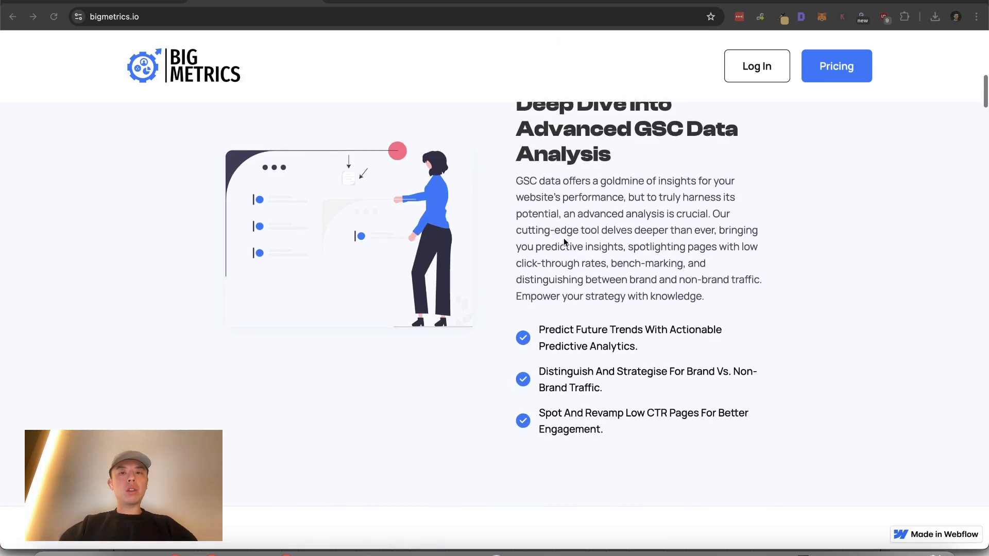
scroll(564, 240, "down", 10)
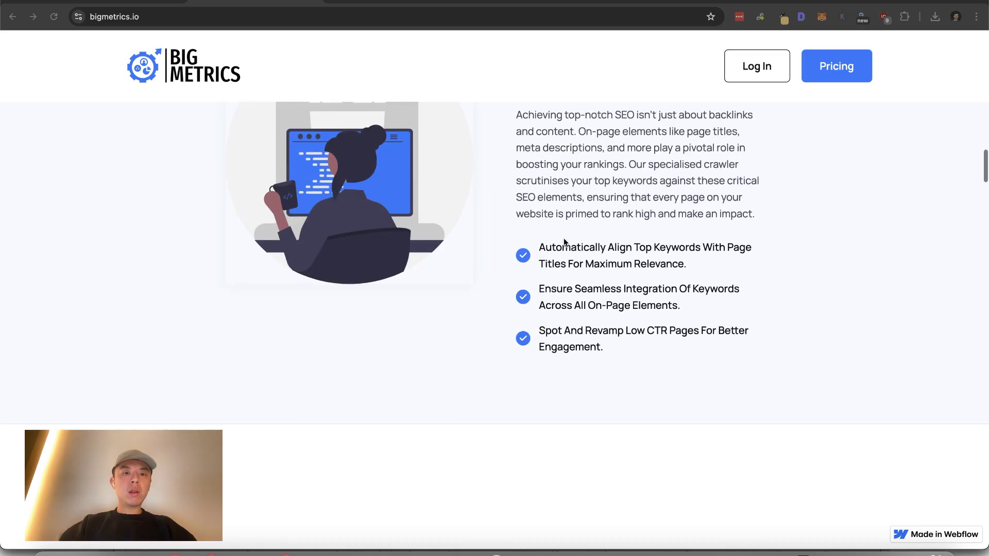
scroll(563, 238, "down", 5)
scroll(267, 166, "up", 10)
scroll(267, 166, "down", 20)
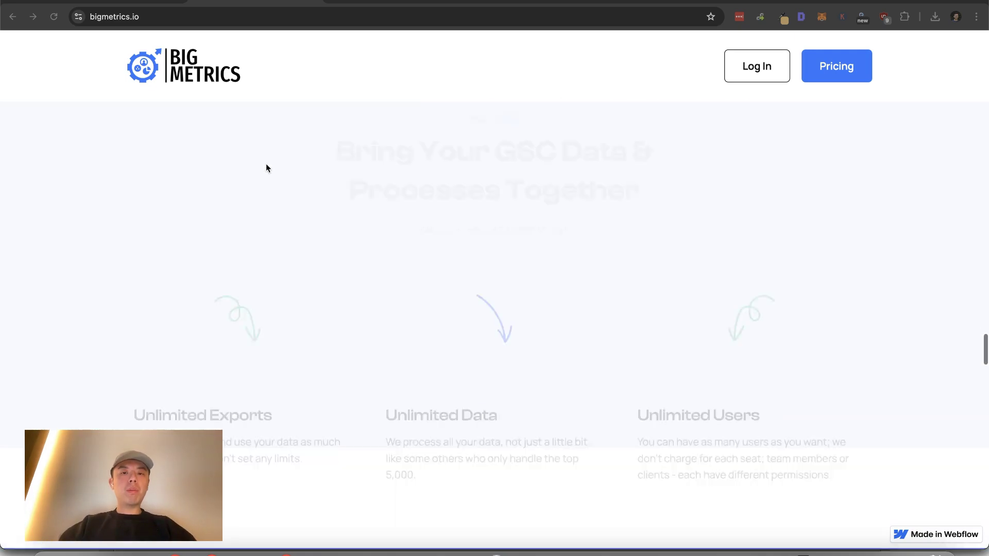
scroll(266, 164, "down", 15)
scroll(266, 165, "up", 8)
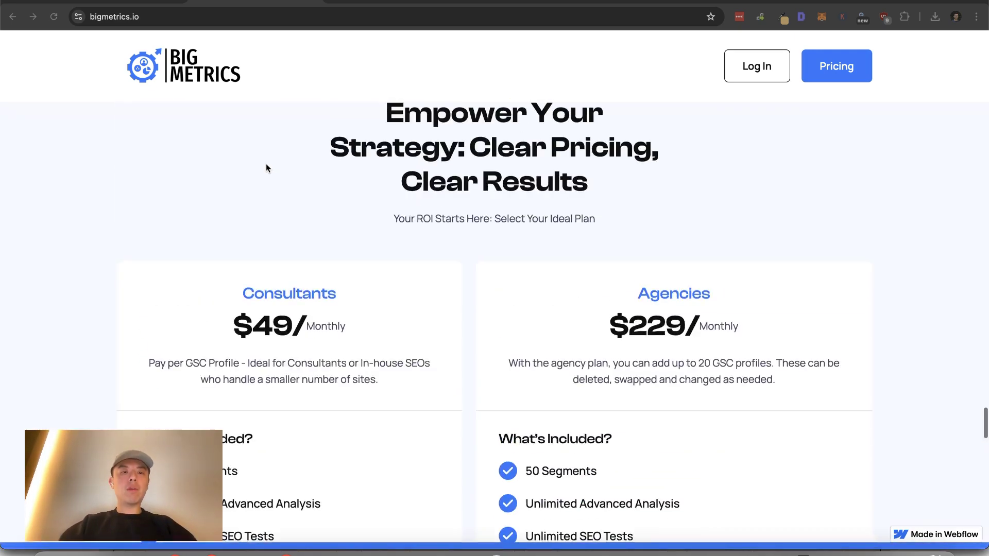
Step: Back on the tier list, drop Big Metrics into Avoid and the purple bearded-king logo into Good
left_click(119, 3)
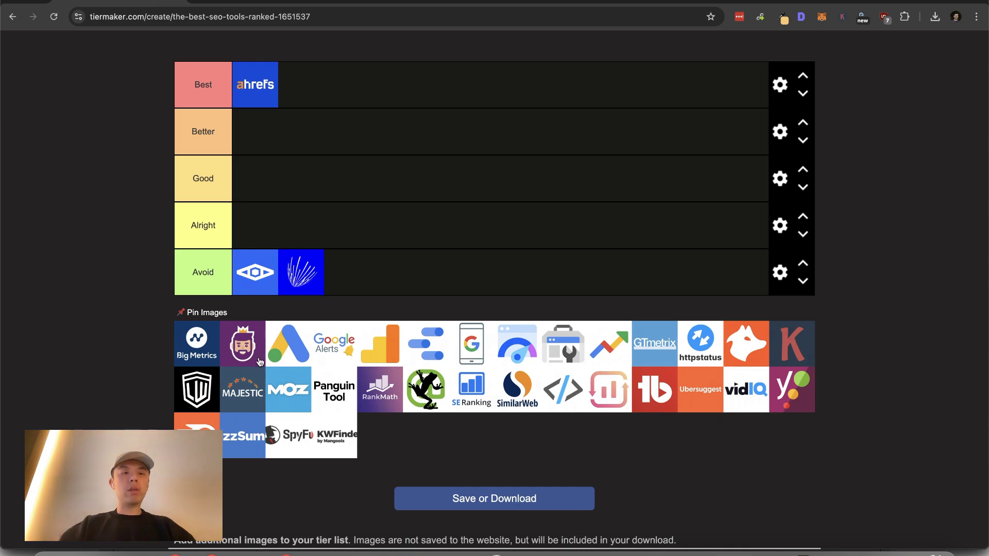
left_click_drag(204, 353, 376, 284)
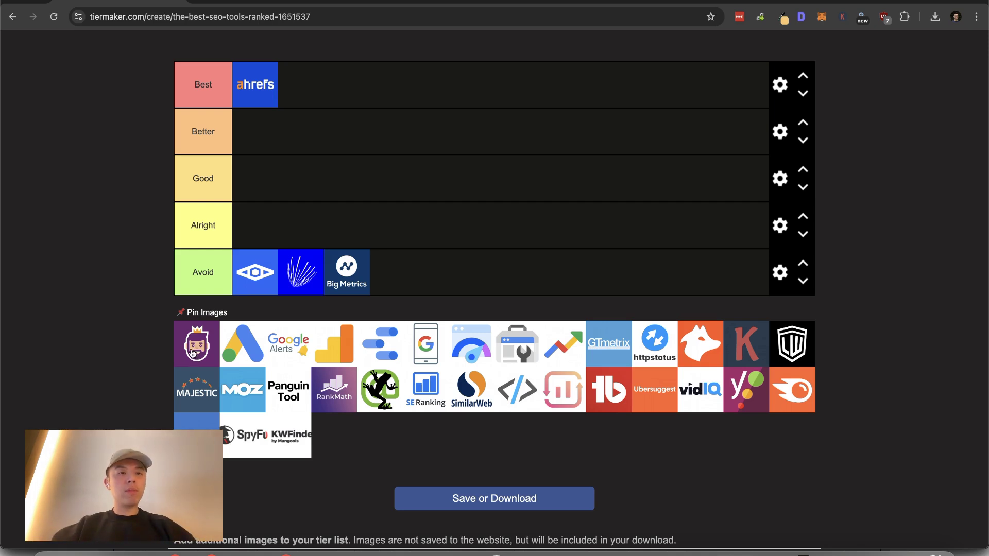
left_click_drag(192, 352, 262, 190)
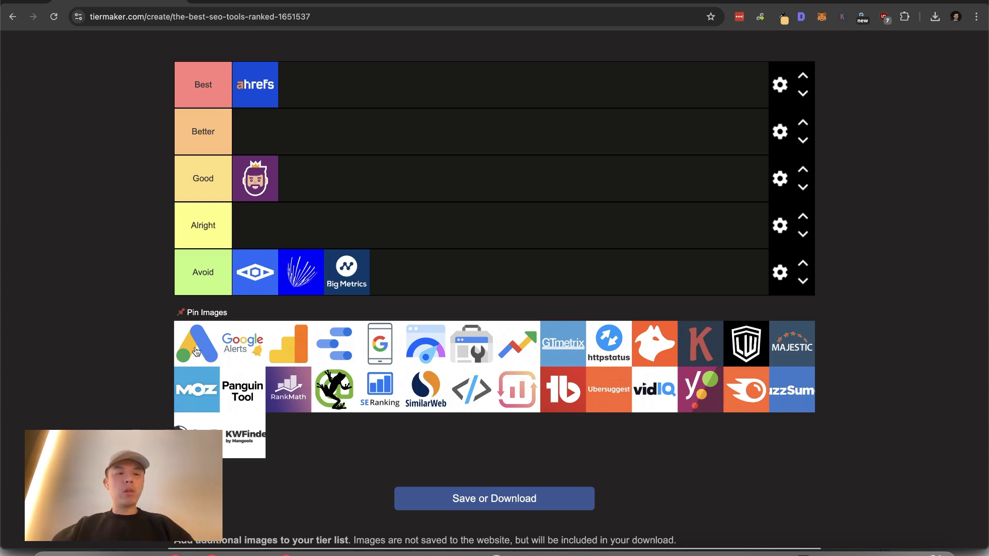
Step: Rank Google Ads and Google Alerts in Alright and Google Analytics in Good
left_click_drag(196, 352, 391, 275)
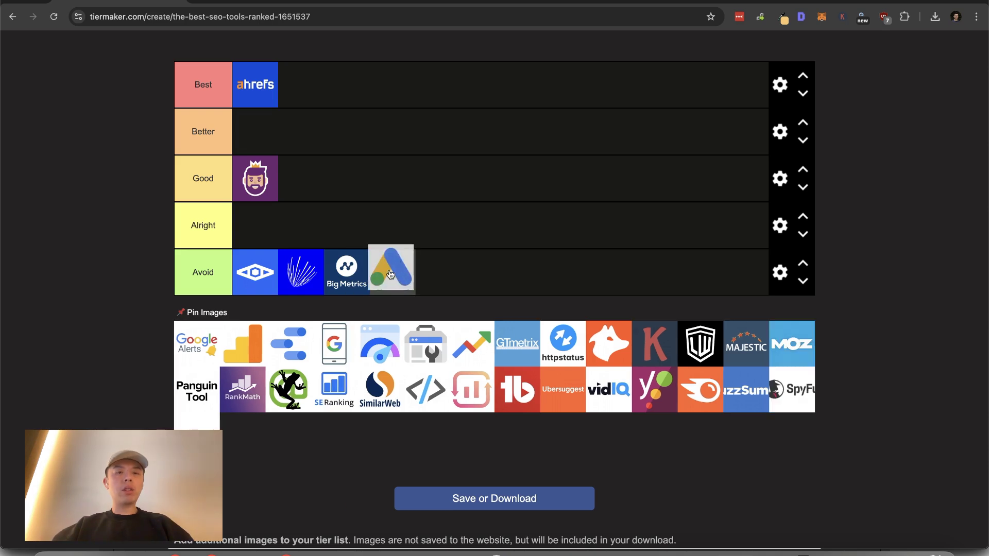
left_click_drag(390, 274, 400, 236)
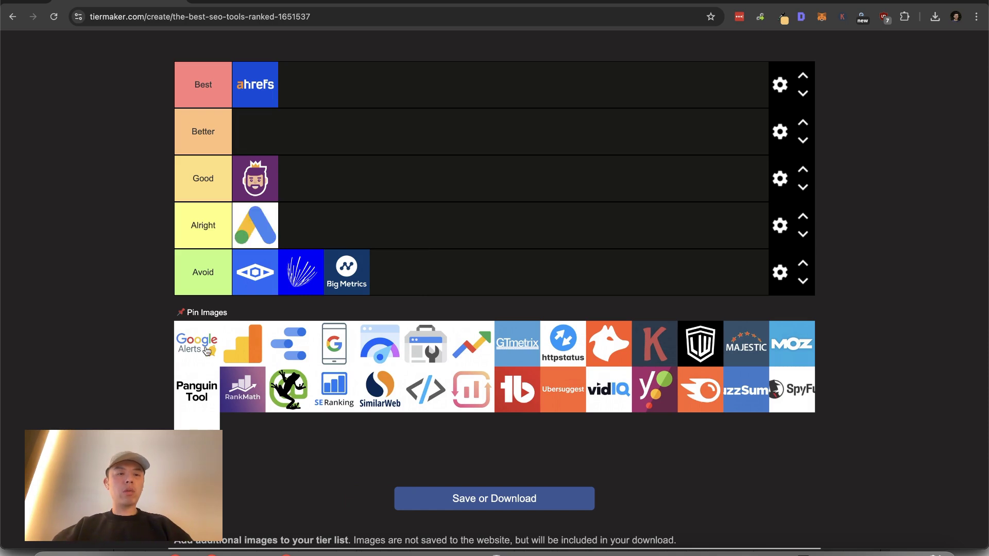
left_click_drag(202, 352, 304, 232)
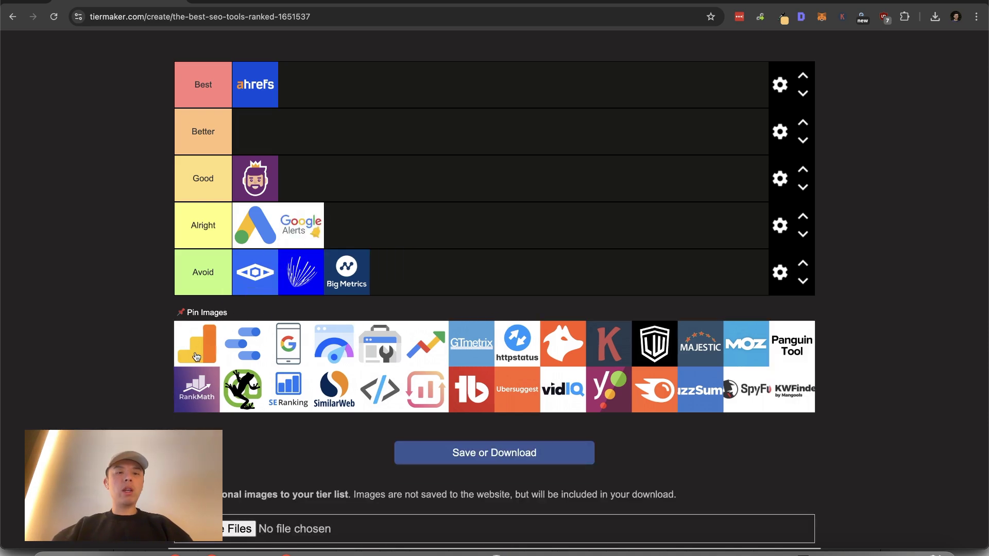
left_click_drag(199, 356, 401, 189)
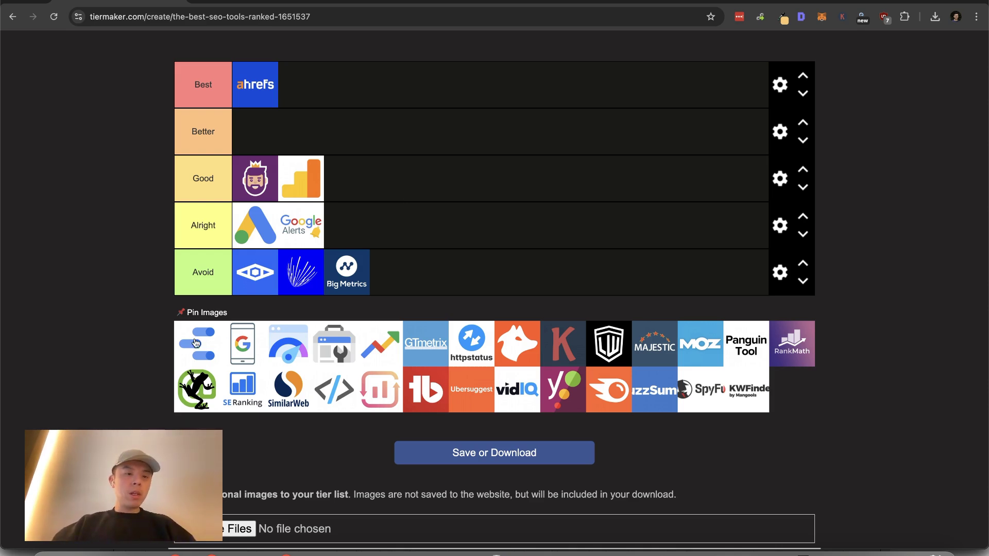
Step: Move the blue toggle logo from the pool into the Better tier
left_click_drag(195, 344, 344, 202)
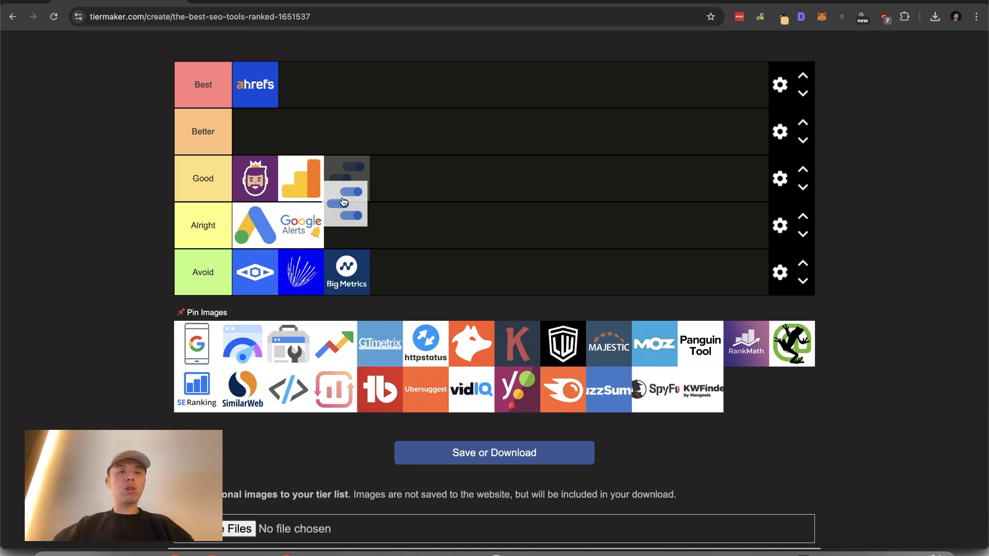
left_click_drag(344, 201, 339, 145)
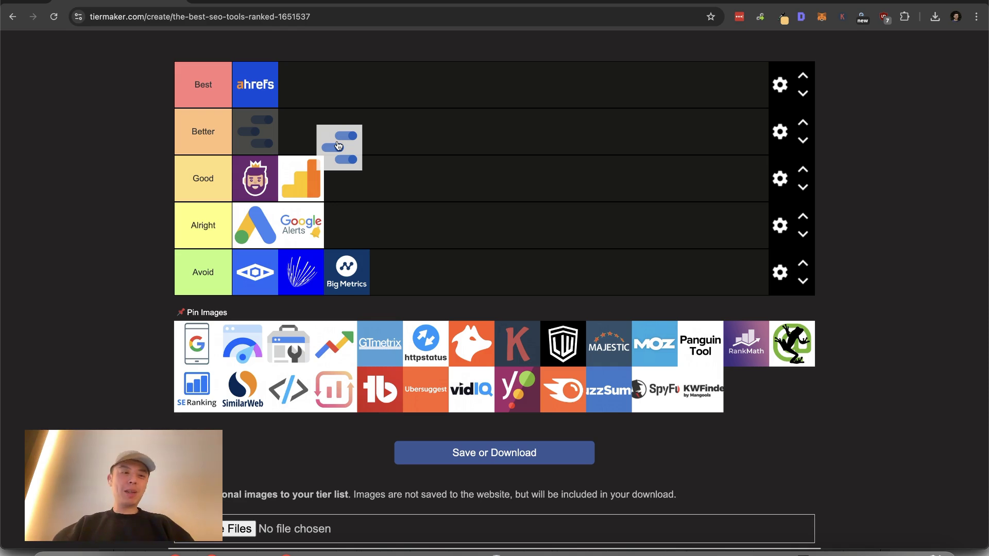
left_click_drag(339, 146, 335, 145)
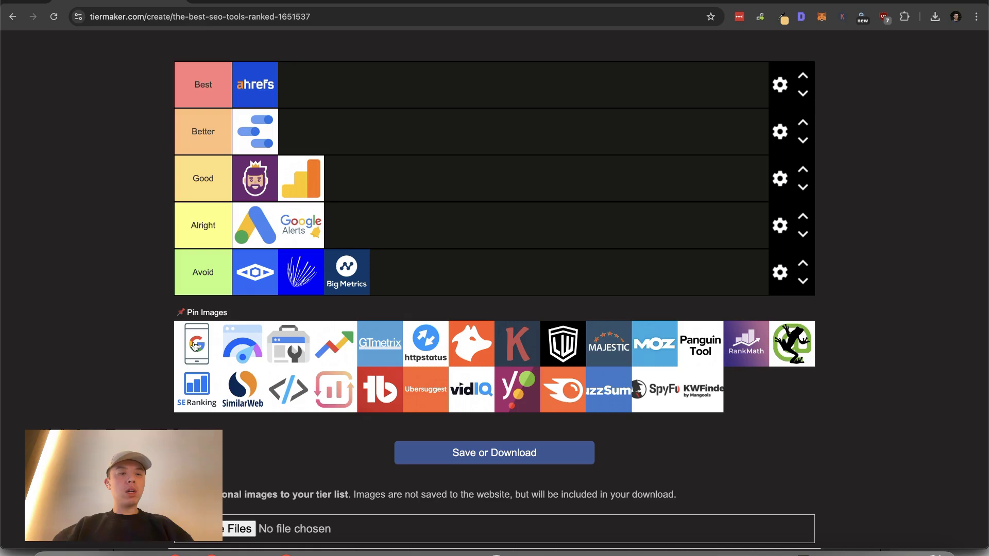
Step: Add the Google phone, gauge and trend-arrow logos to Alright, the toolbox to Avoid, and GTmetrix to Good
left_click_drag(195, 346, 350, 197)
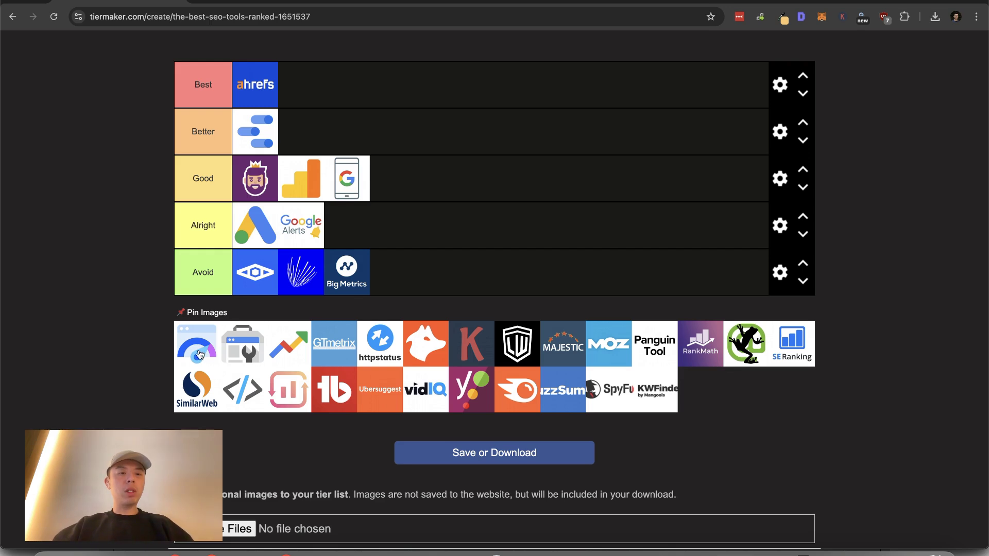
left_click_drag(198, 356, 376, 222)
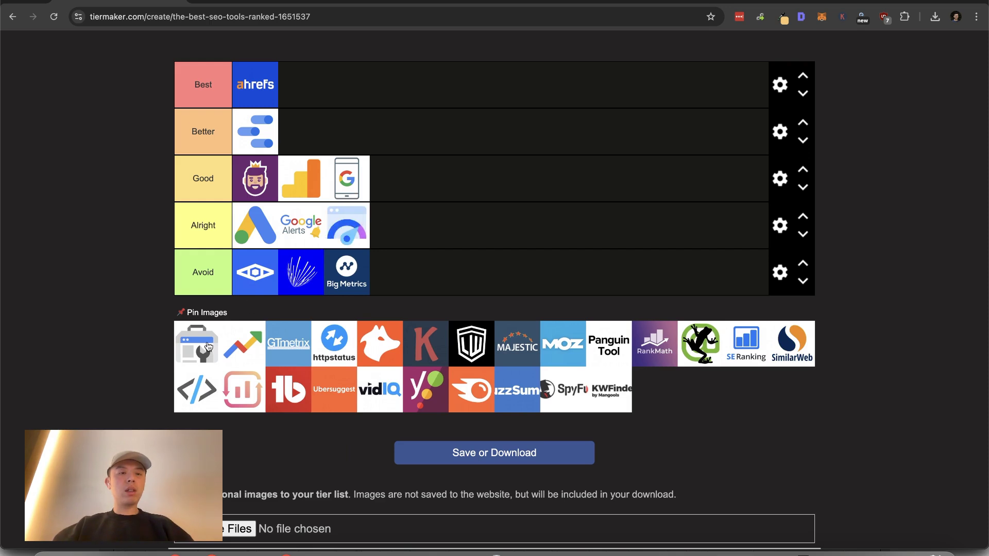
left_click_drag(200, 357, 410, 277)
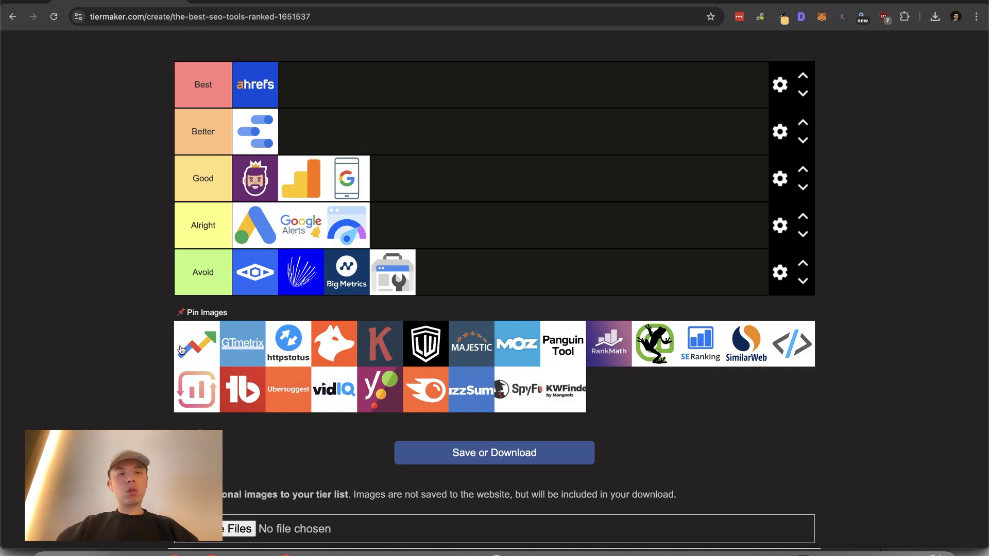
left_click_drag(186, 349, 392, 221)
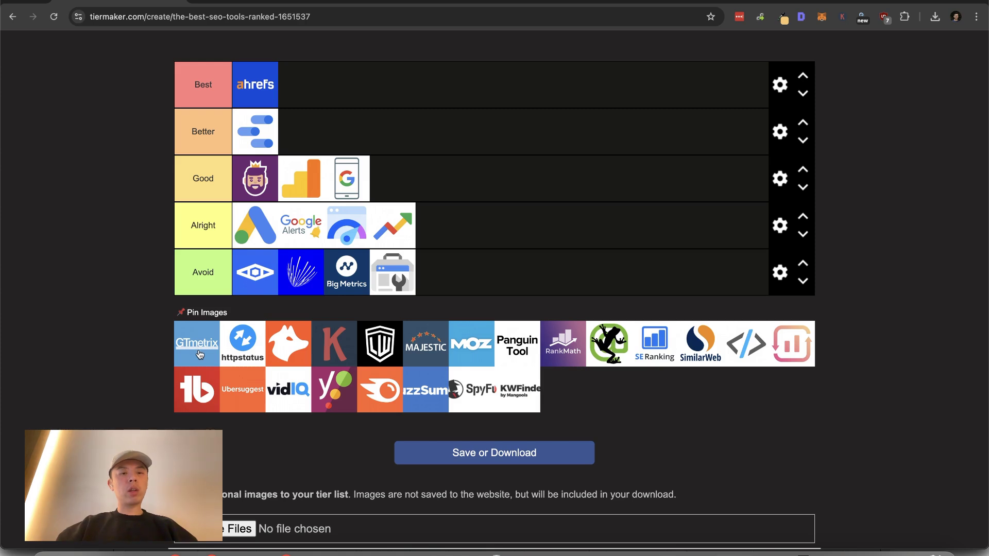
left_click_drag(200, 355, 431, 179)
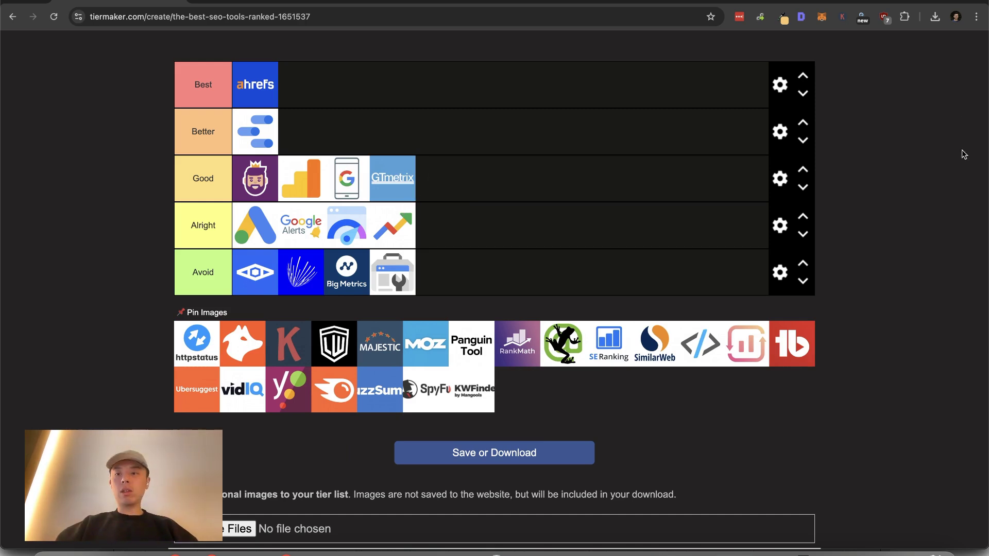
Step: Switch to the httpstatus.io tab and look over its homepage
key("ctrl+Tab")
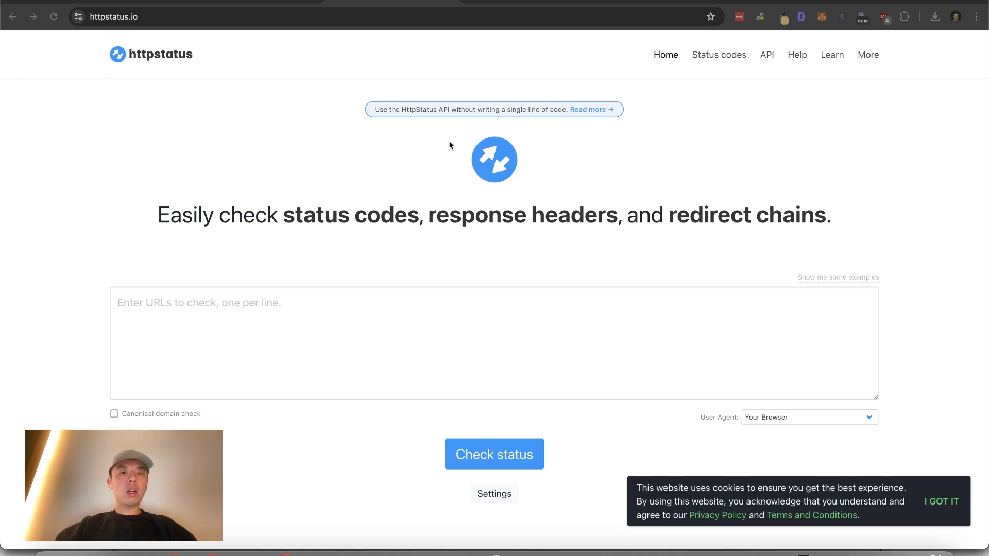
scroll(450, 143, "down", 7)
scroll(449, 143, "up", 7)
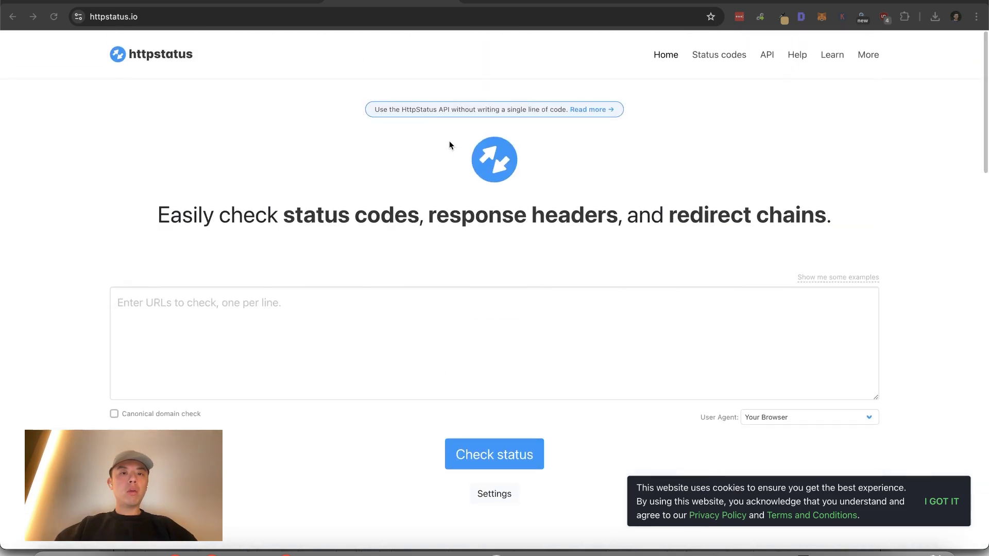
Step: Drop the httpstatus logo at the end of the Avoid row, then move to the Hunter.io tab
left_click(121, 2)
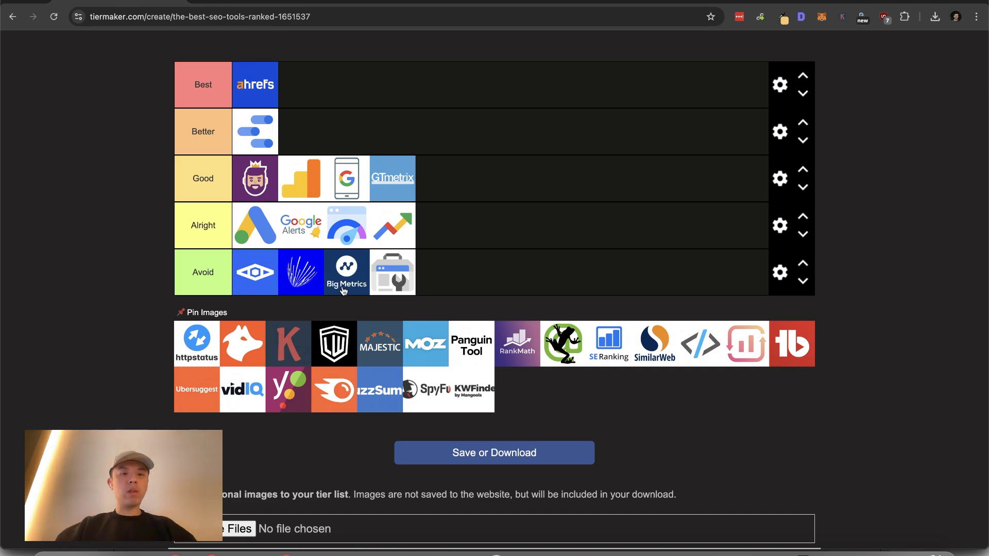
left_click_drag(200, 344, 466, 265)
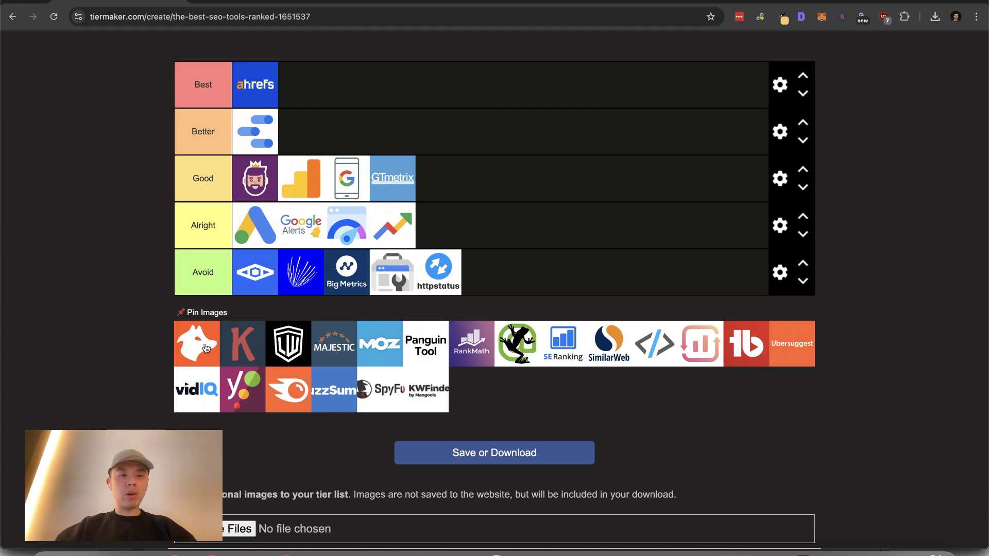
key("ctrl+Tab")
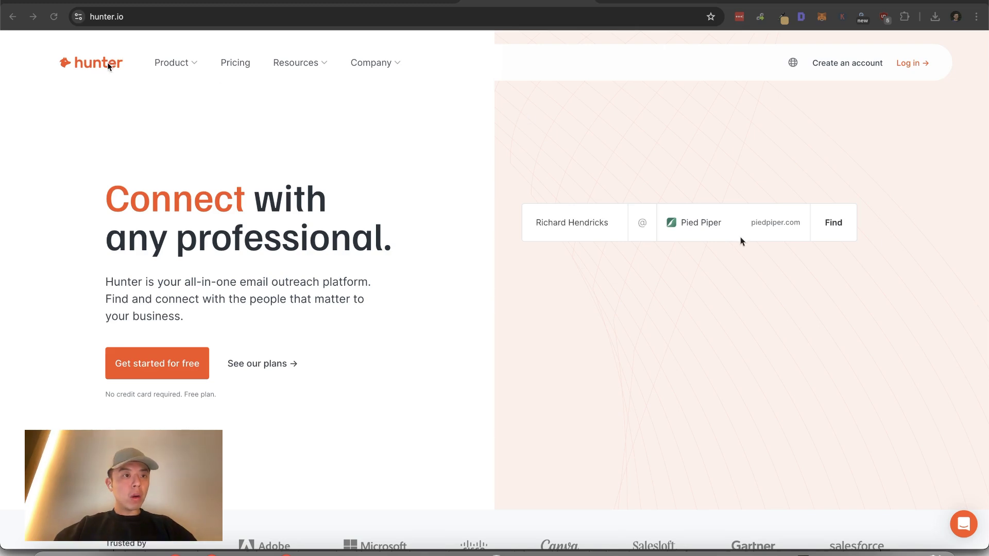
Step: Return from the Hunter.io homepage to the TierMaker tier list
left_click(129, 4)
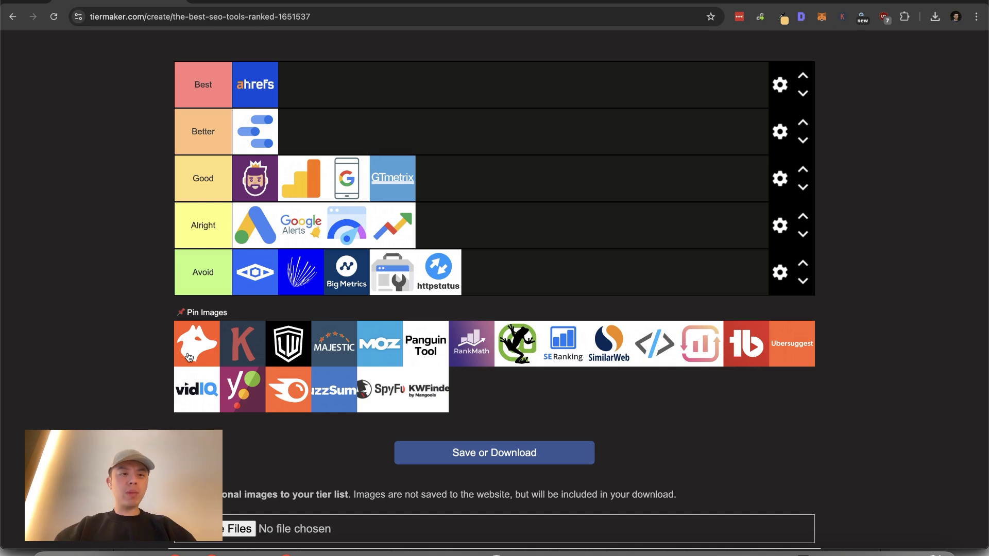
Step: Rank the Hunter fox in Alright, the K logo in Best, and the shield first in Good
left_click_drag(185, 357, 413, 234)
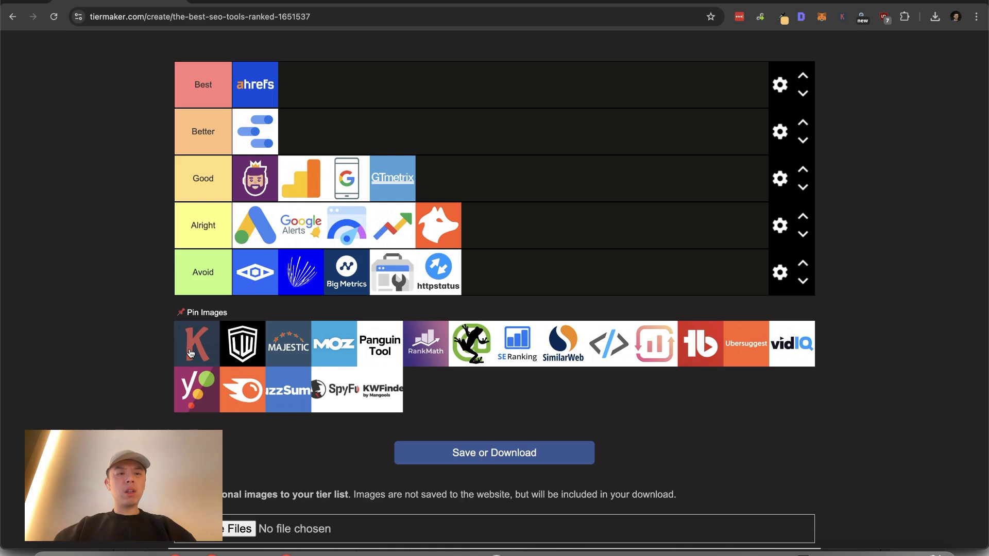
left_click_drag(190, 353, 315, 101)
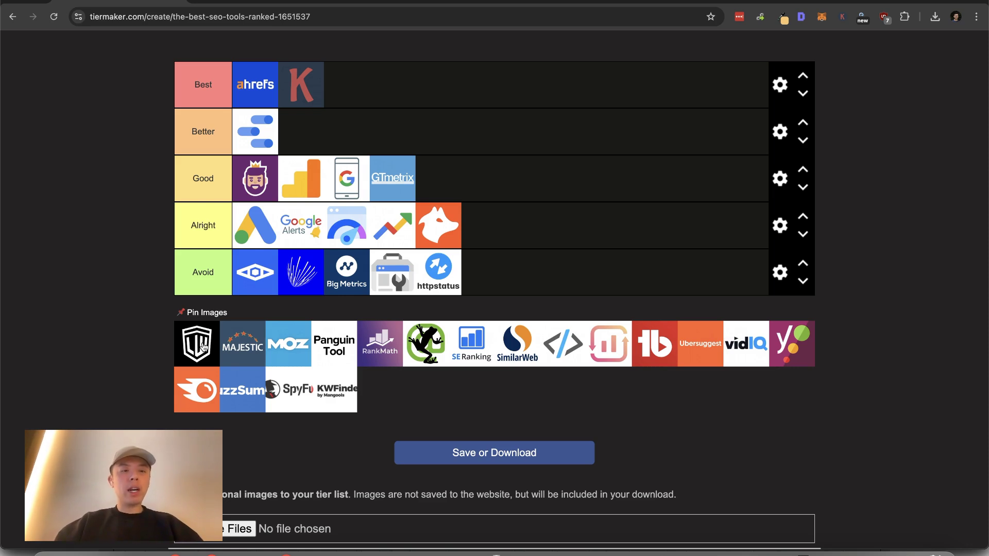
left_click_drag(202, 347, 325, 146)
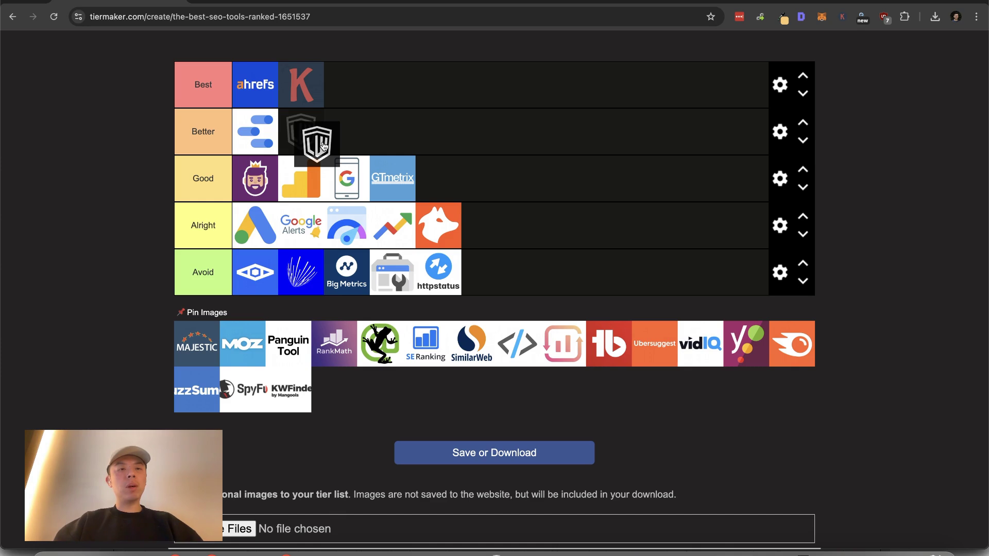
left_click_drag(323, 146, 269, 182)
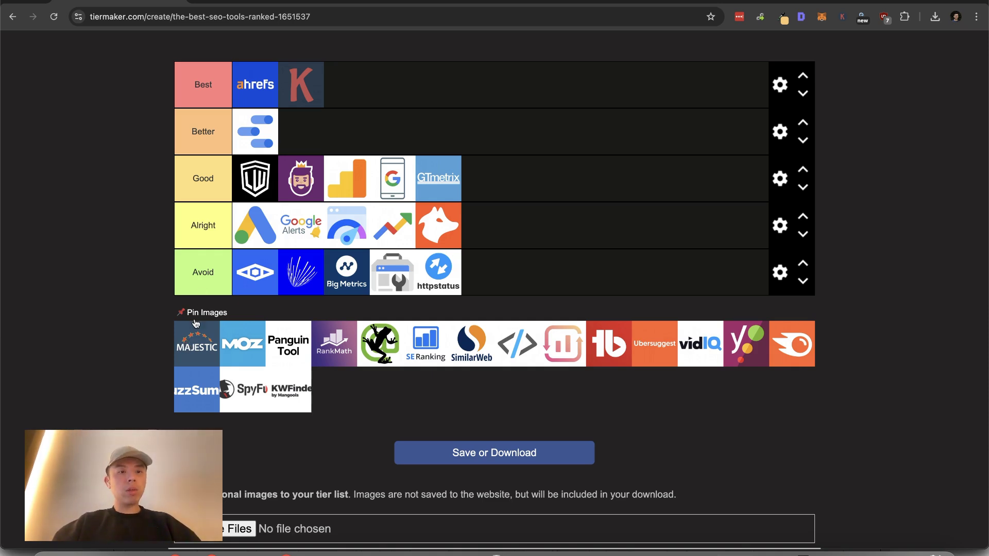
Step: Place MAJESTIC after GTmetrix in Good, then MOZ and Panguin Tool in Avoid
left_click_drag(186, 354, 470, 190)
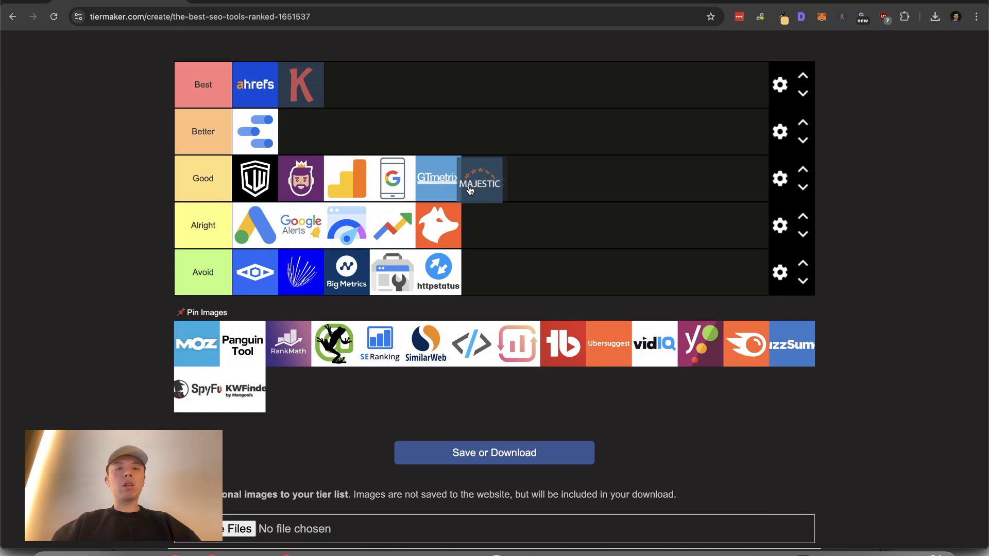
left_click_drag(470, 191, 469, 191)
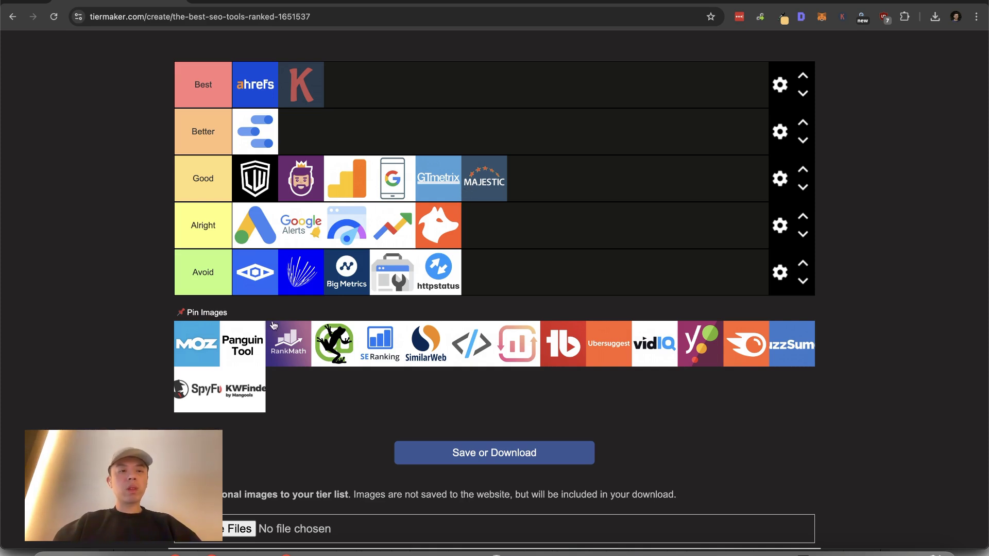
left_click_drag(181, 347, 511, 270)
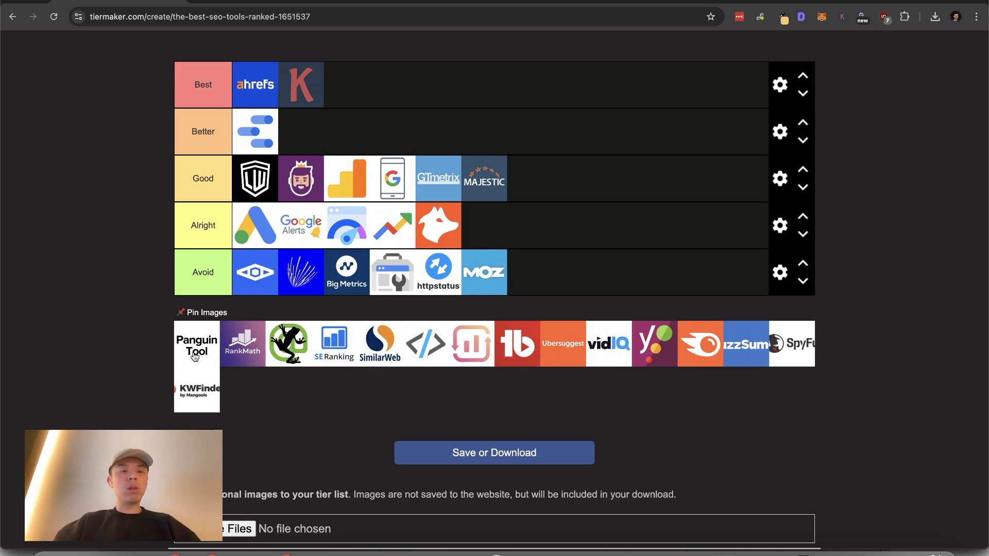
left_click_drag(195, 356, 490, 278)
Step: Put RankMath in the Better row and Yoast at the end of Alright
left_click_drag(184, 363, 334, 142)
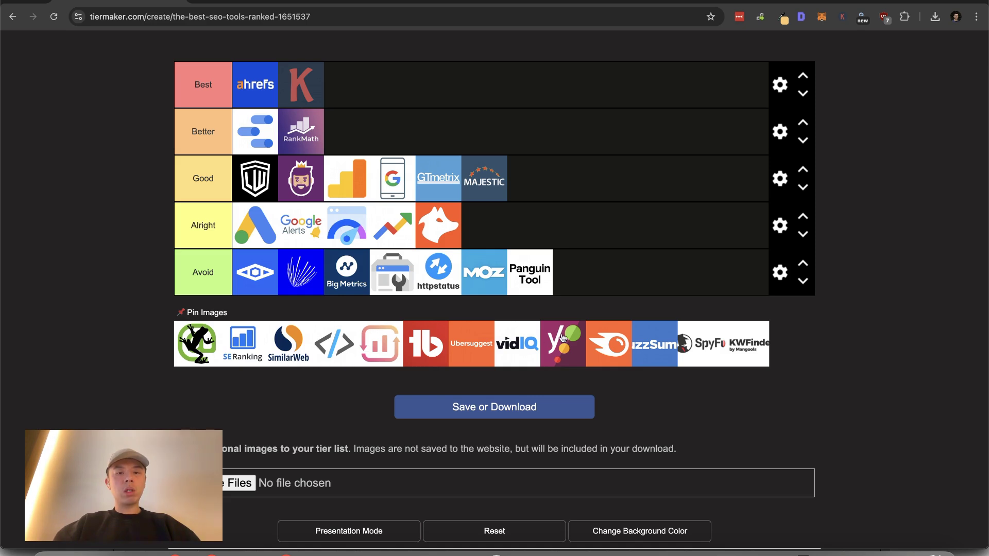
left_click_drag(569, 344, 550, 196)
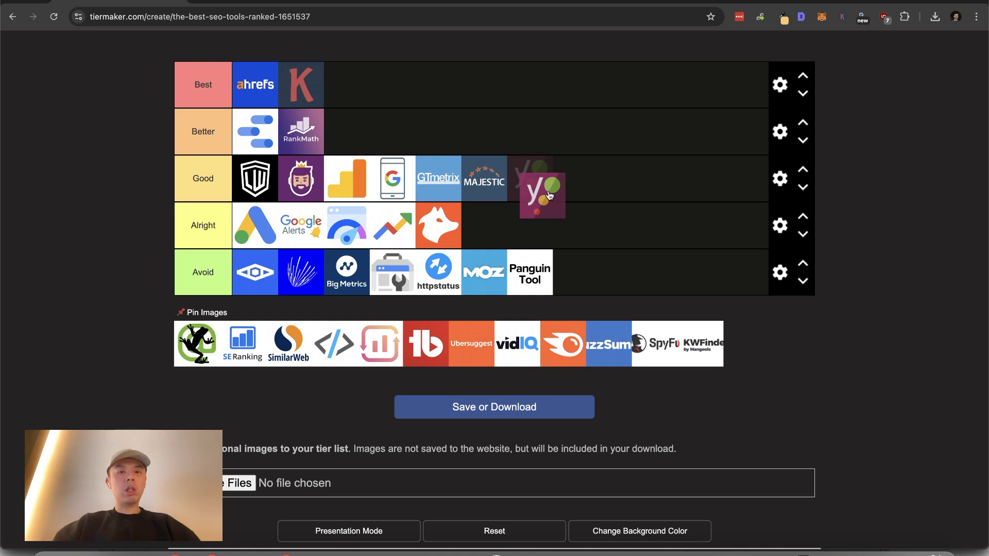
left_click_drag(550, 195, 544, 190)
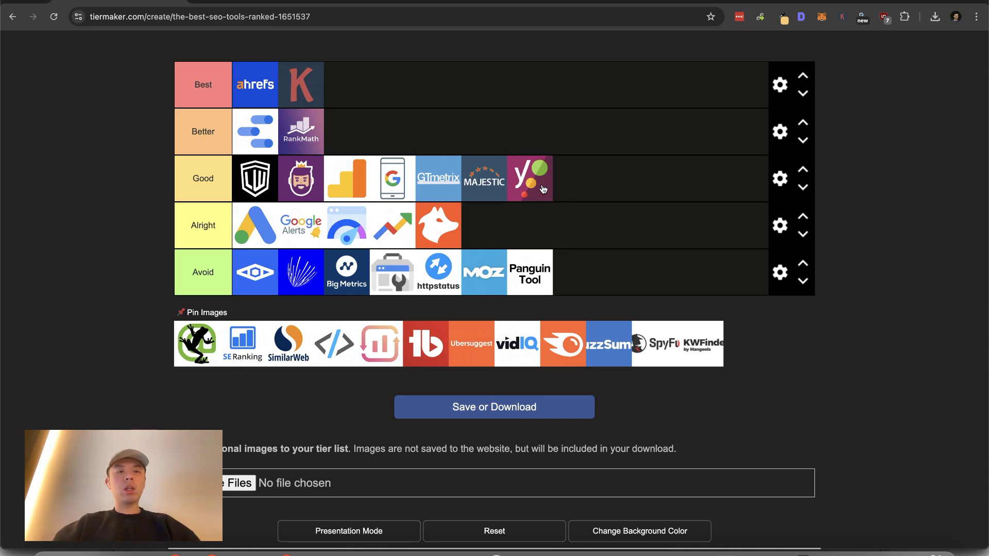
left_click_drag(544, 189, 523, 224)
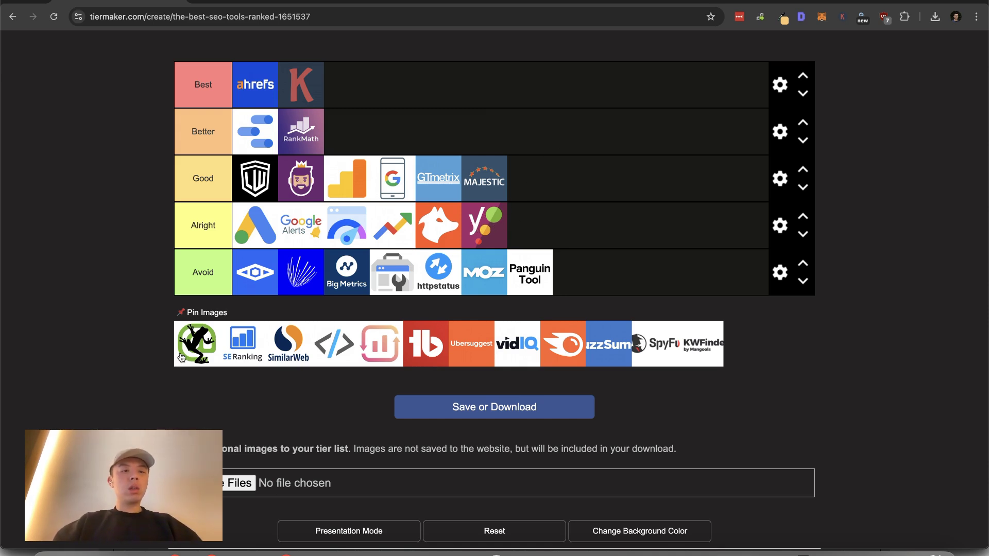
Step: Rank Screaming Frog in Best and SE Ranking at the front of Better
left_click_drag(182, 357, 349, 89)
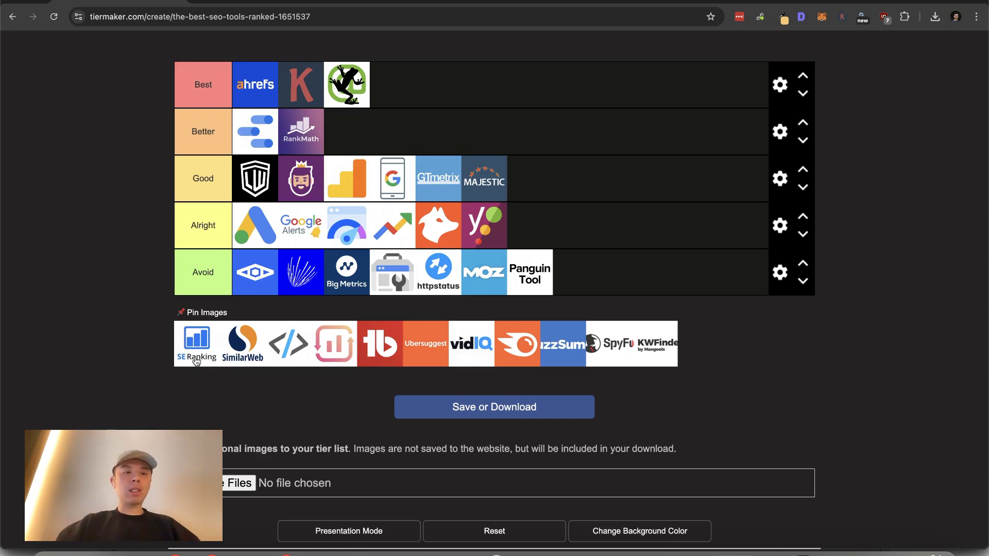
left_click_drag(195, 362, 345, 142)
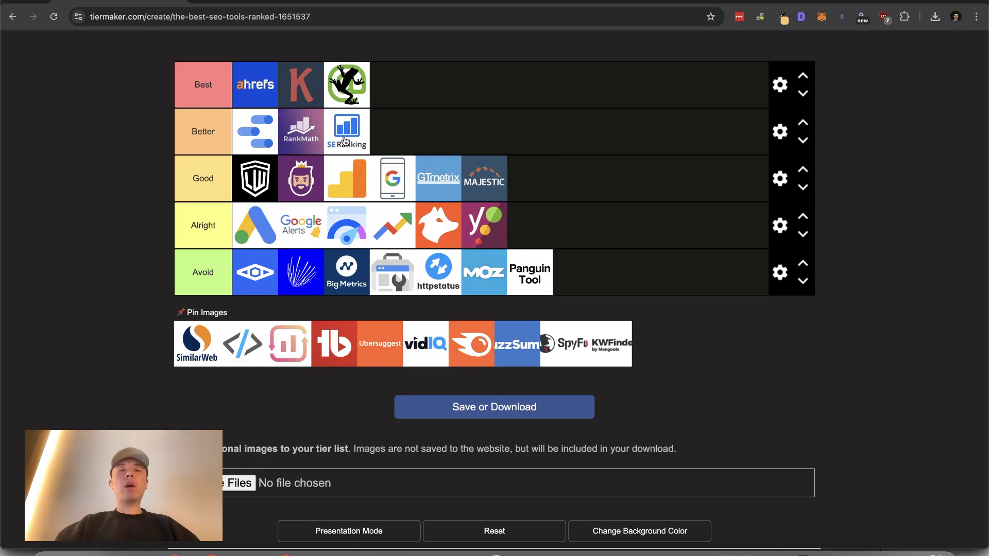
left_click_drag(345, 142, 250, 137)
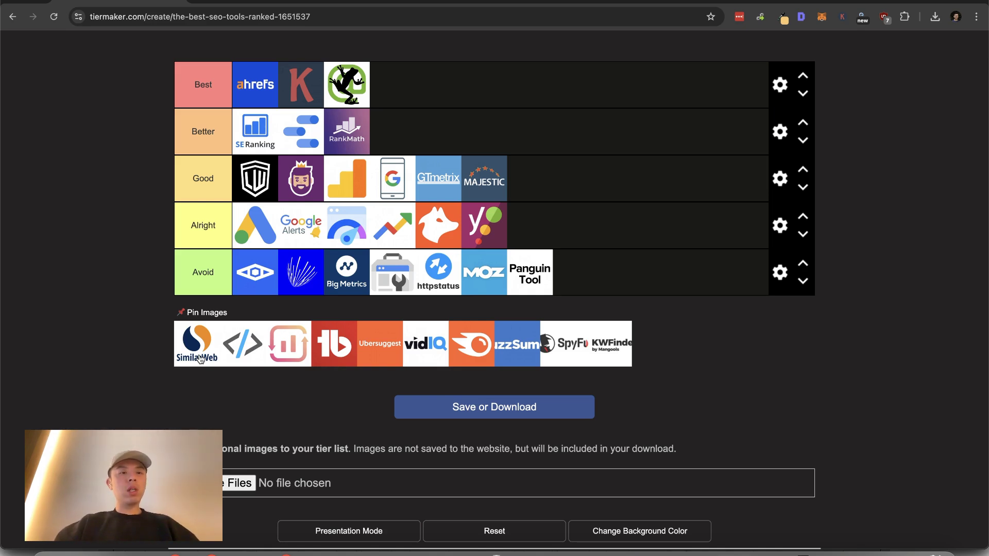
Step: Add SimilarWeb to Better, pink chart to Alright, TubeBuddy after Majestic in Good, code logo and Ubersuggest to Avoid
left_click_drag(200, 359, 393, 147)
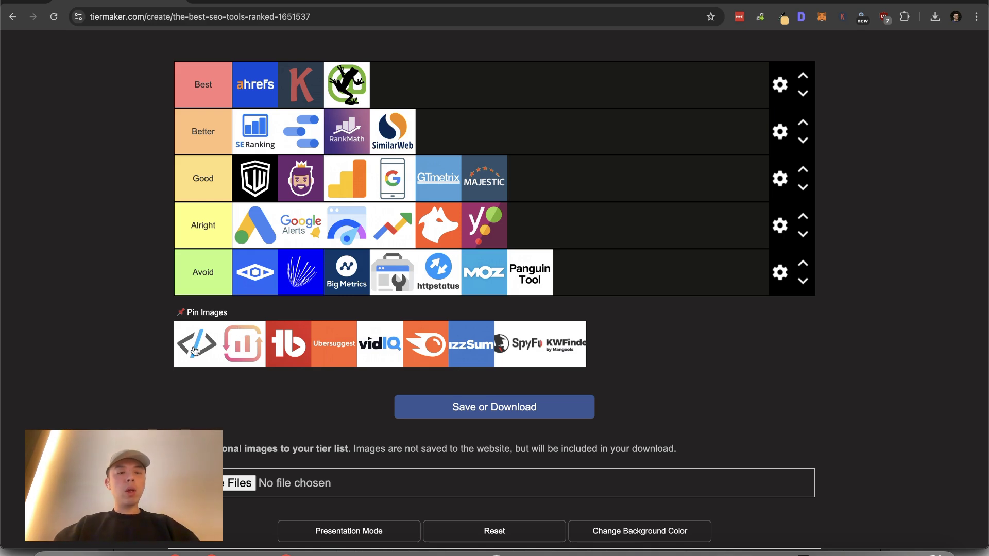
left_click_drag(201, 348, 601, 257)
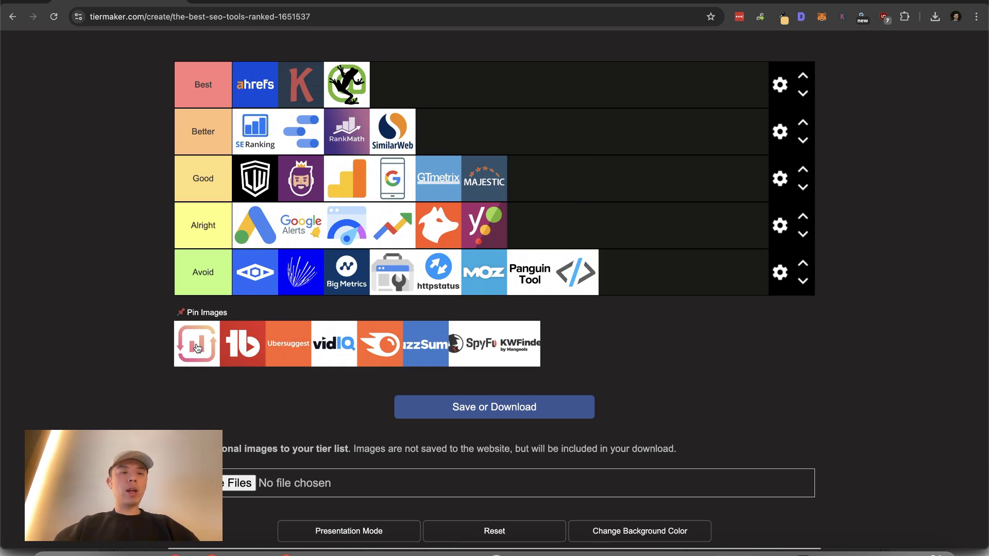
left_click_drag(197, 348, 556, 223)
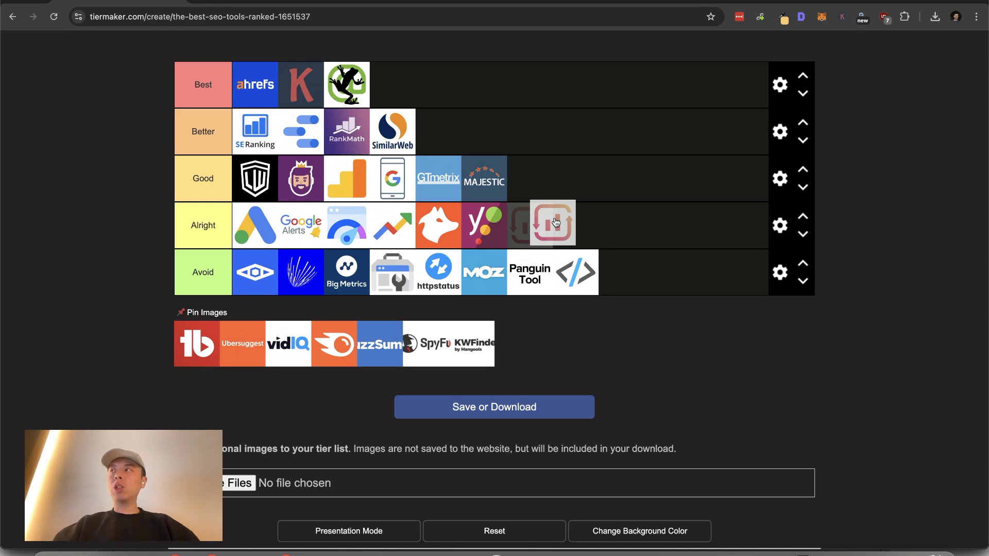
left_click_drag(556, 223, 555, 218)
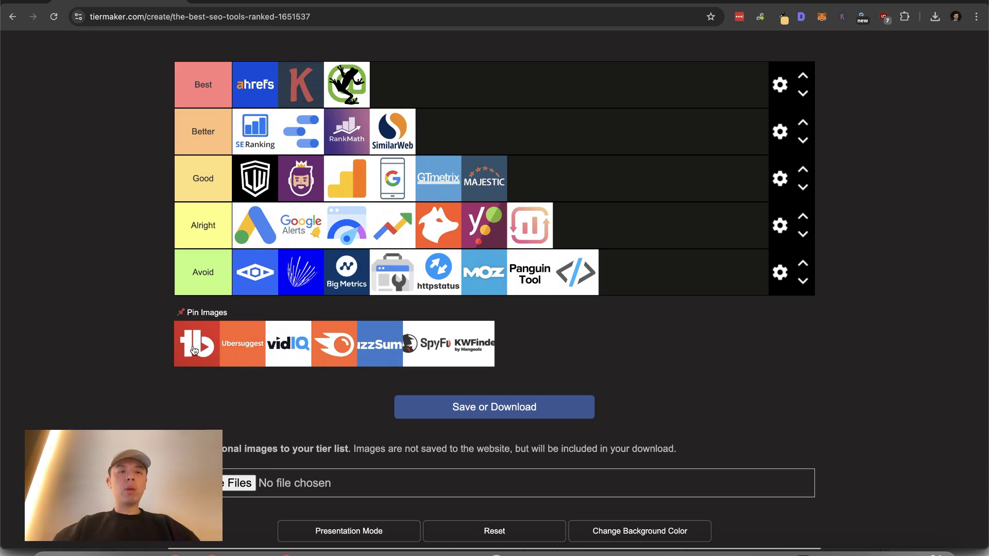
left_click_drag(194, 351, 527, 186)
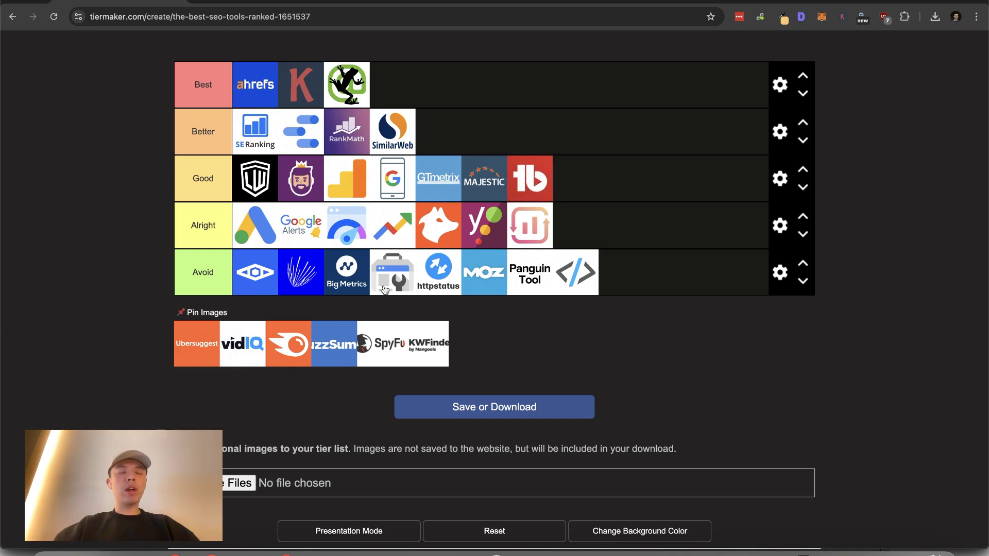
left_click_drag(192, 354, 602, 274)
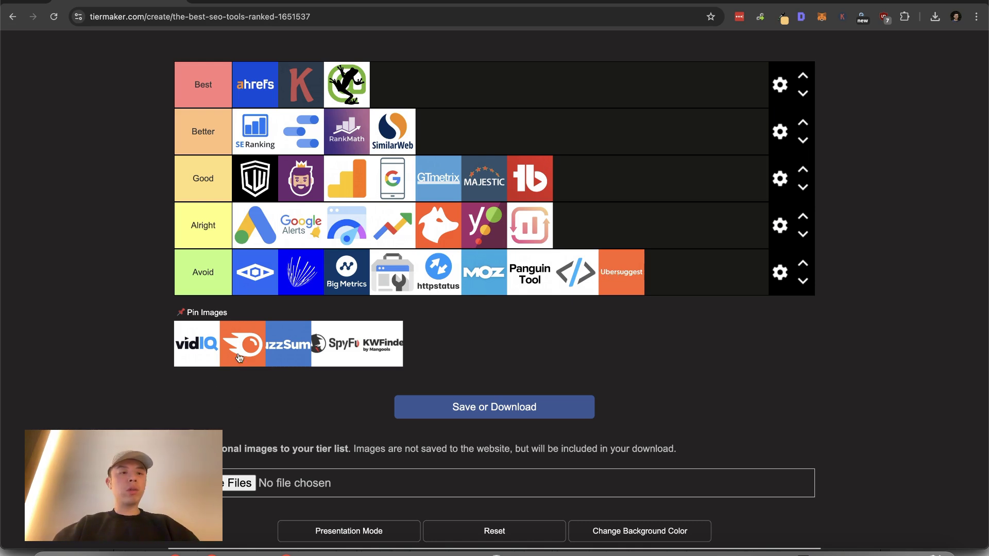
Step: Rank vidIQ and BuzzSumo in Alright, Semrush in Better, SpyFu in Best and KWFinder in Good
left_click_drag(205, 351, 610, 219)
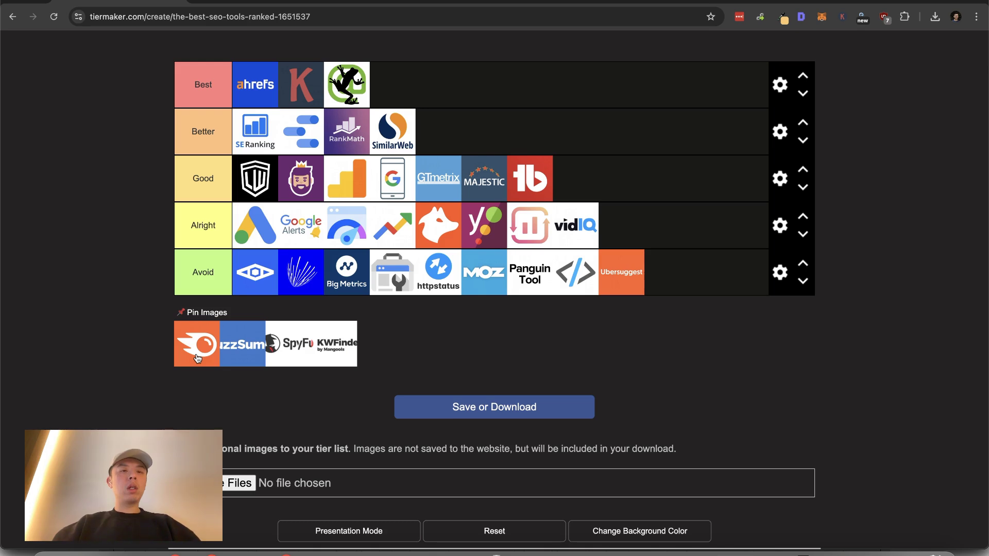
left_click_drag(197, 359, 437, 142)
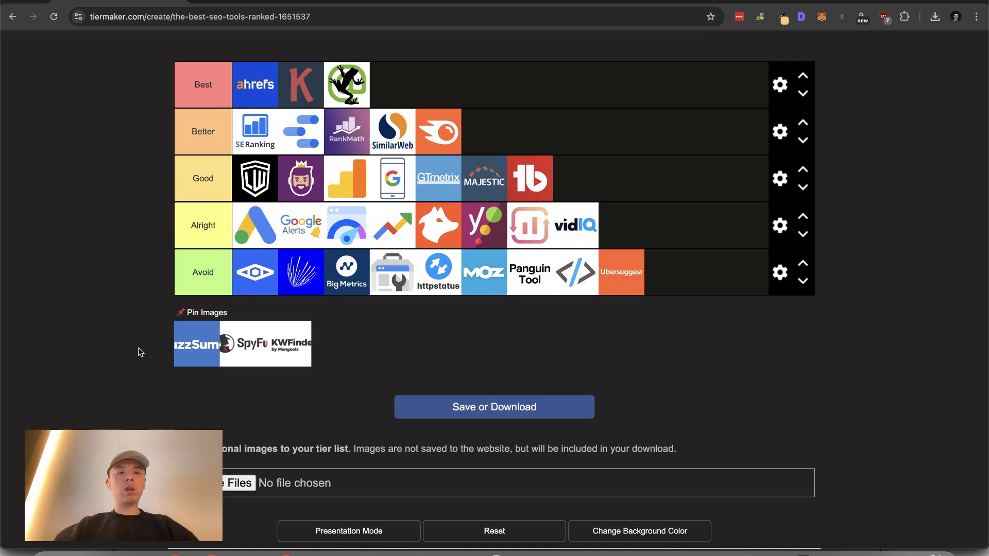
left_click_drag(198, 351, 635, 217)
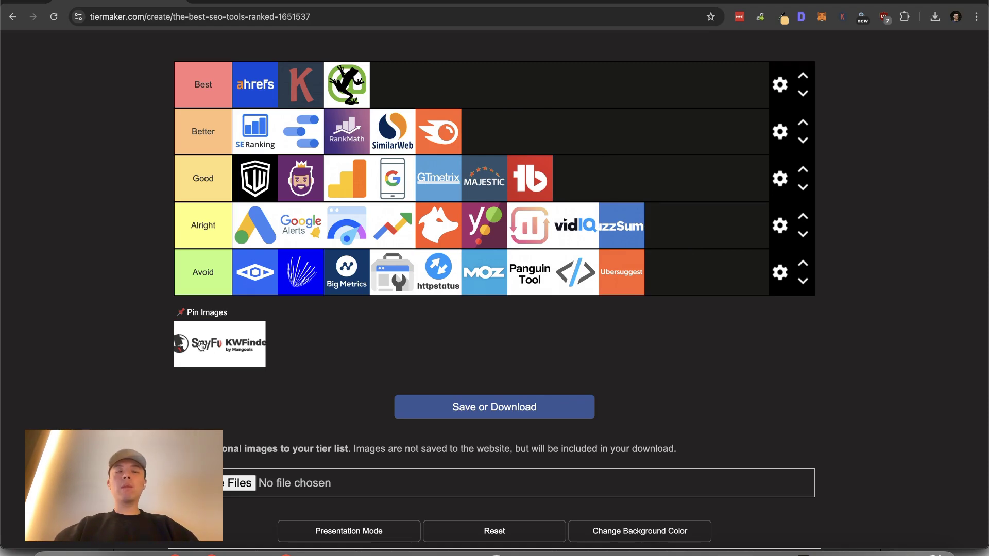
left_click_drag(201, 345, 395, 101)
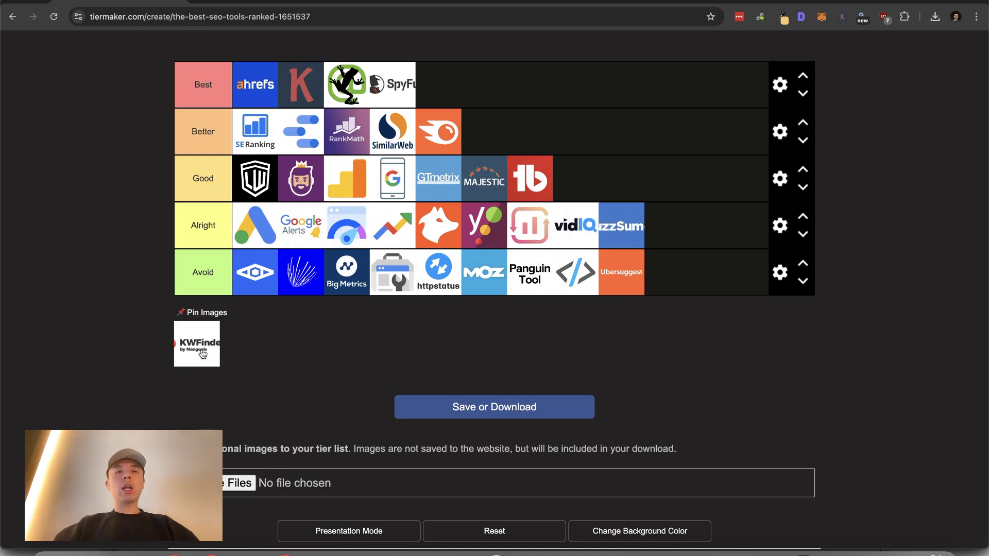
left_click_drag(203, 354, 598, 186)
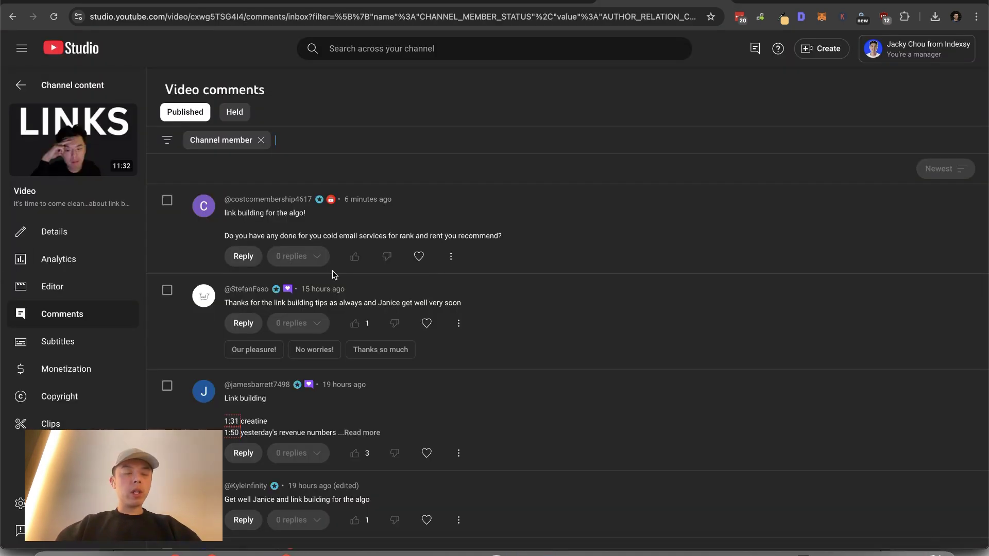
Step: Heart the first member comment, the link-building-tips comment and the expanded timestamps comment
scroll(400, 236, "down", 2)
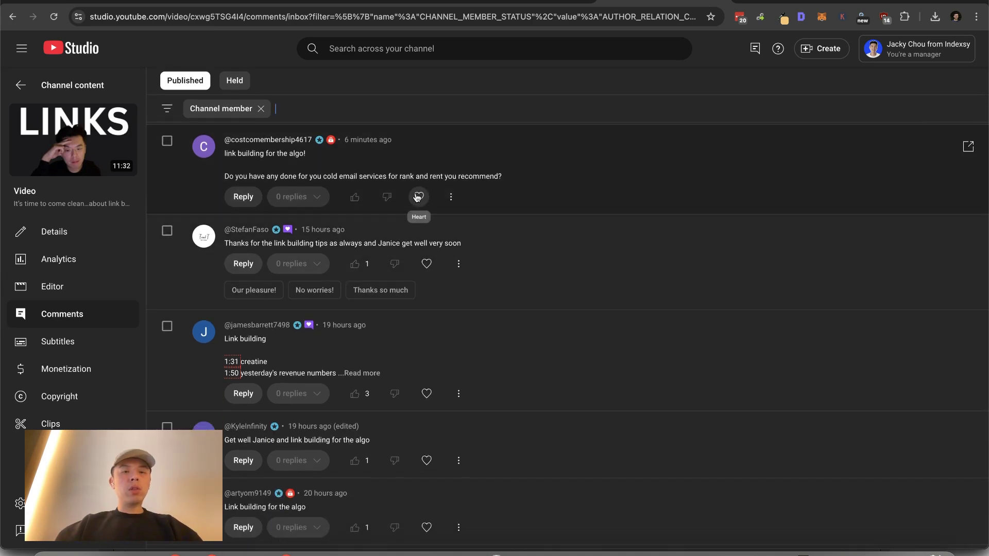
left_click(417, 197)
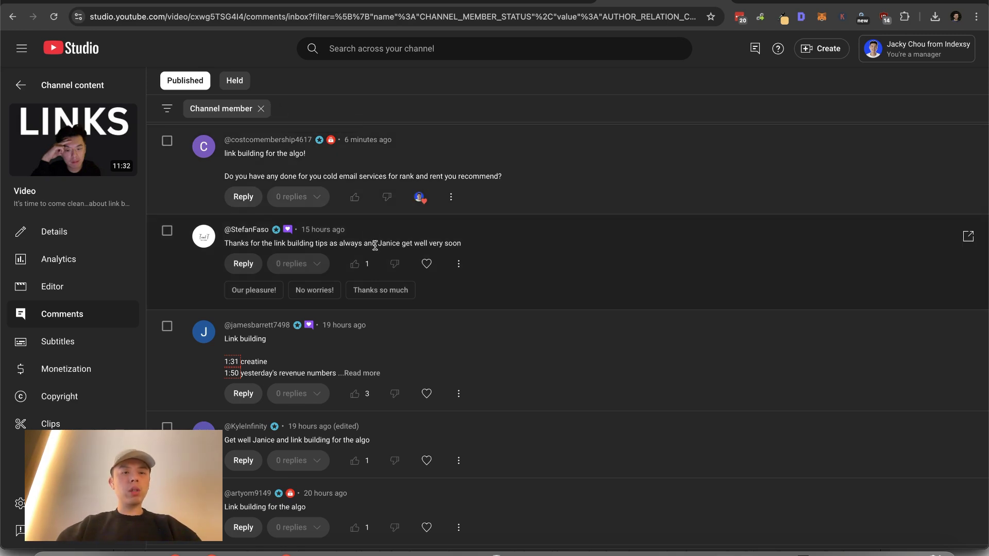
left_click(423, 265)
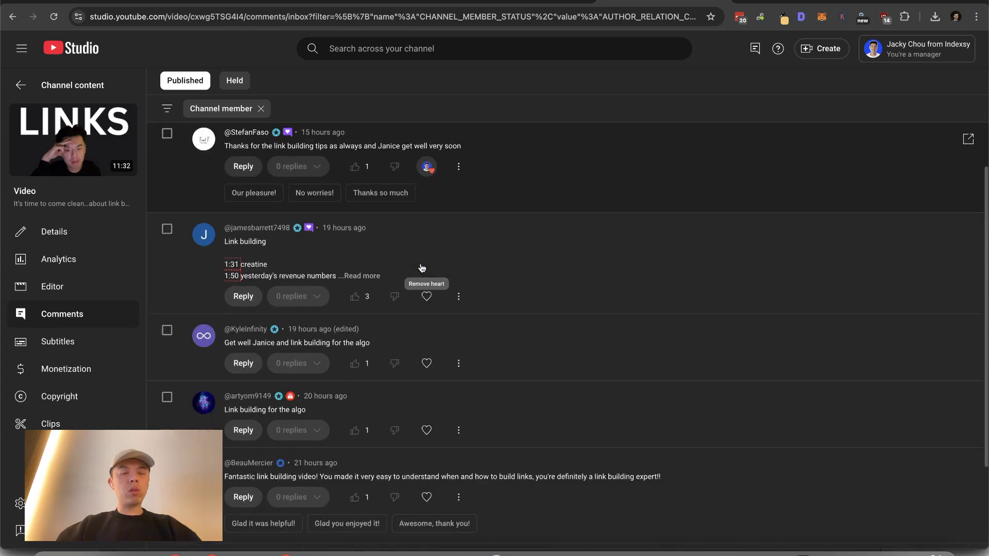
scroll(422, 267, "down", 3)
left_click(390, 233)
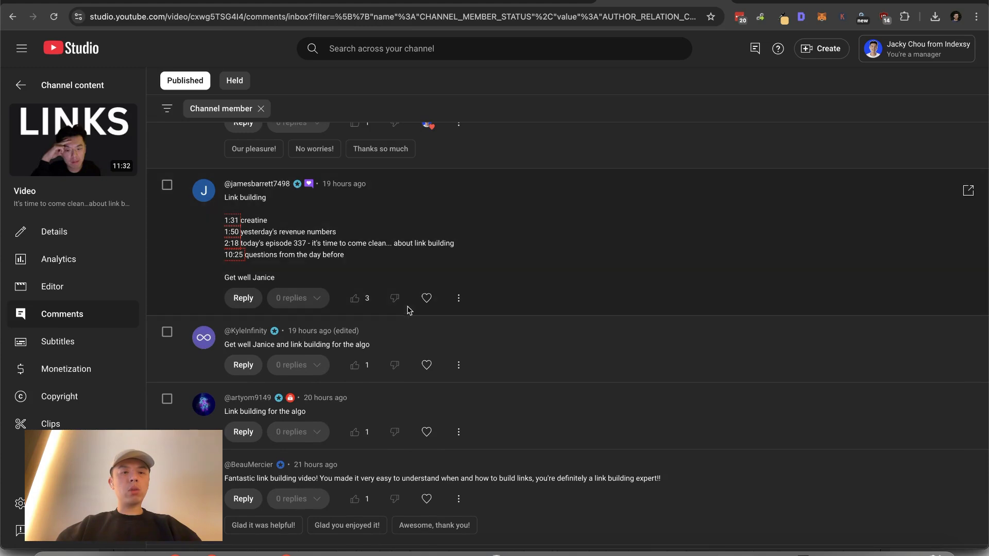
left_click(426, 298)
Step: Heart the get-well, 'Link building for the algo', 'Fantastic link building video', fire-emoji and last comments
scroll(421, 303, "down", 2)
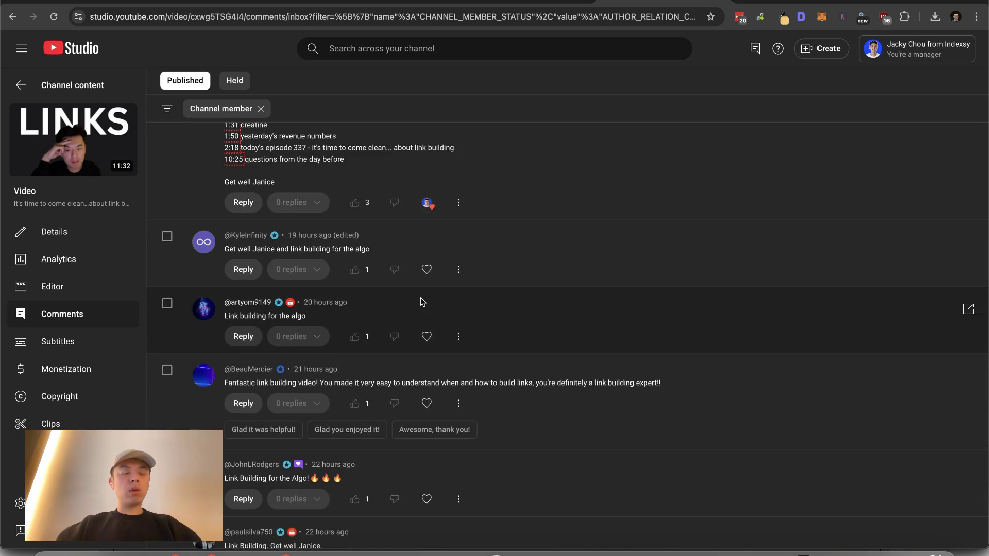
left_click(424, 270)
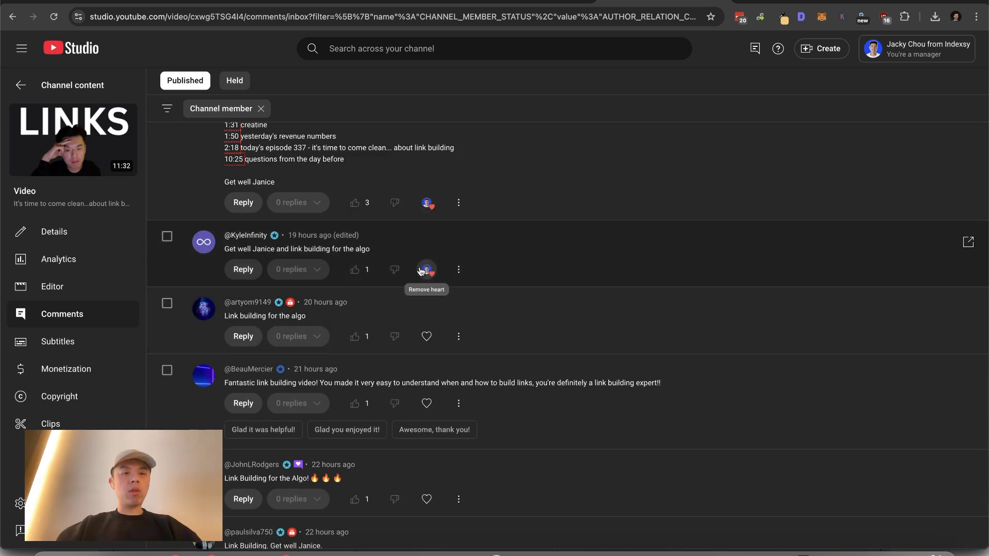
scroll(421, 271, "down", 1)
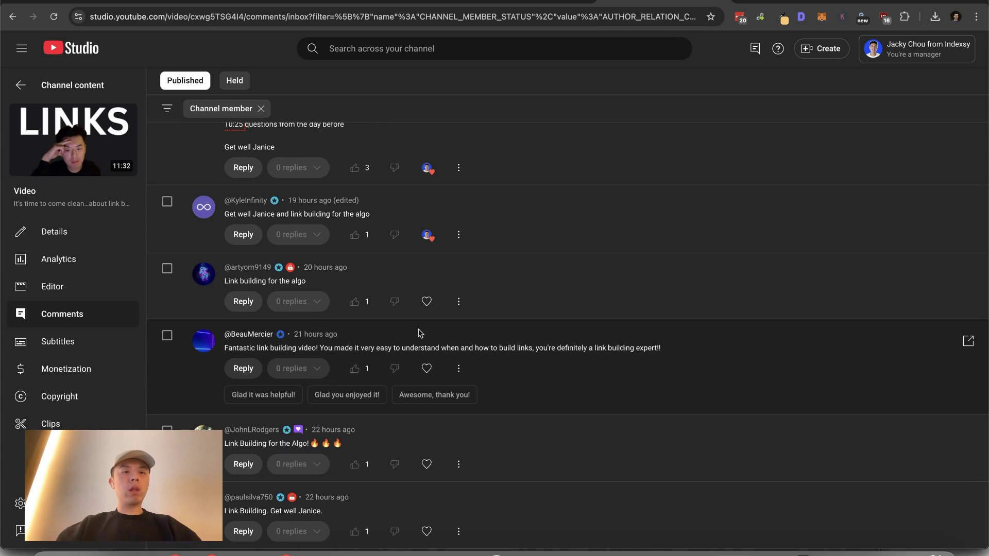
left_click(427, 301)
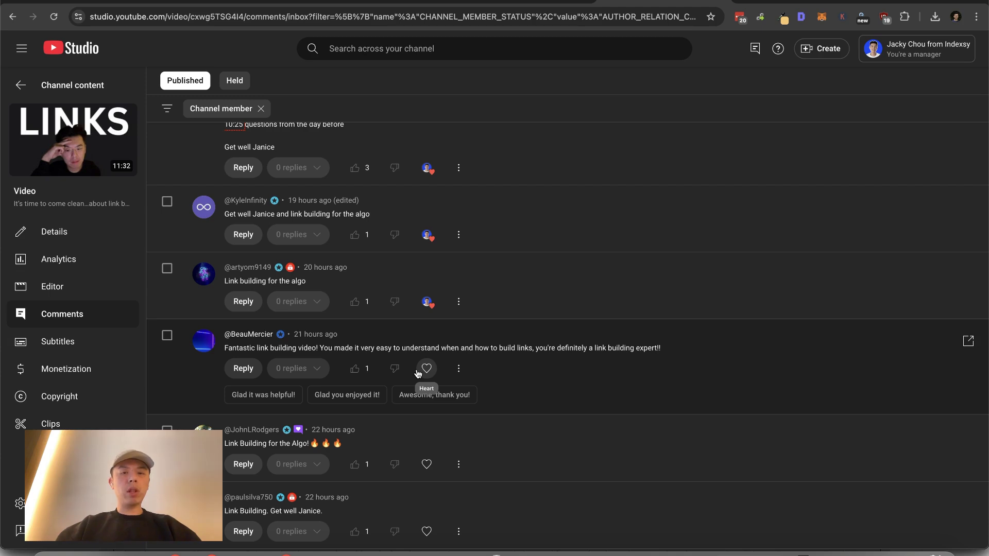
left_click(419, 372)
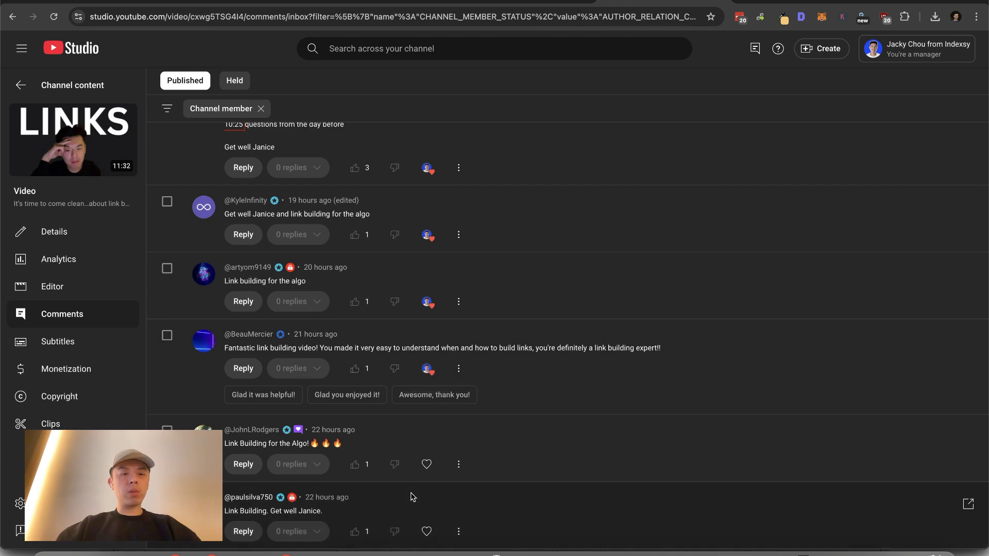
left_click(426, 465)
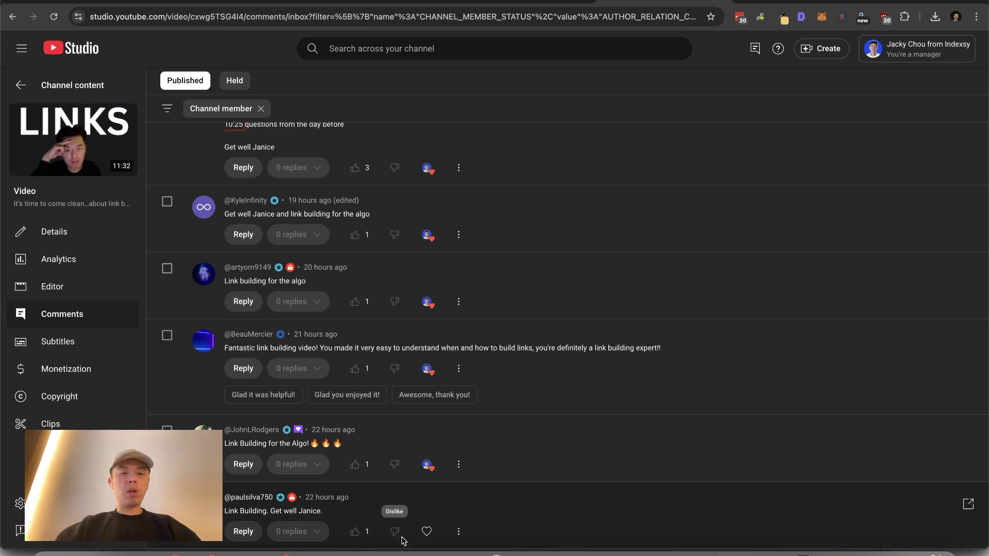
left_click(429, 536)
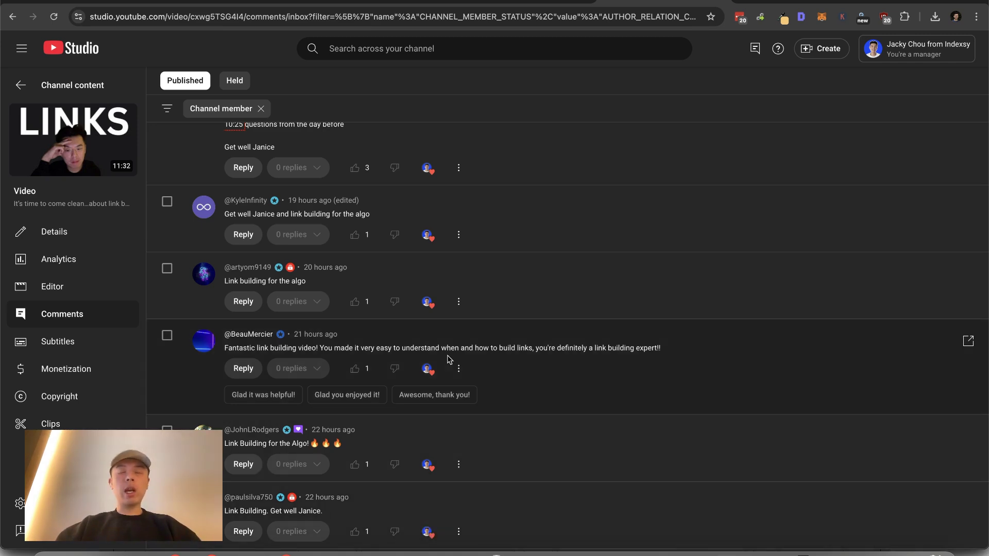